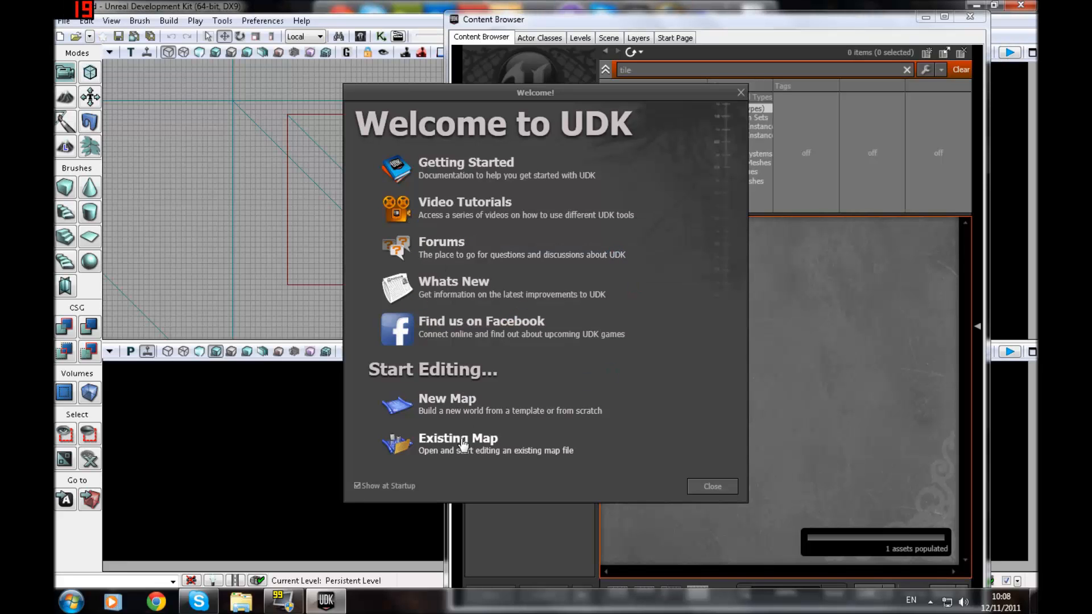
Open the existing map DM-BSPTestMap, dismiss the welcome screen and minimize the Content Browser.
{"action": "left_click", "coordinate": [434, 452]}
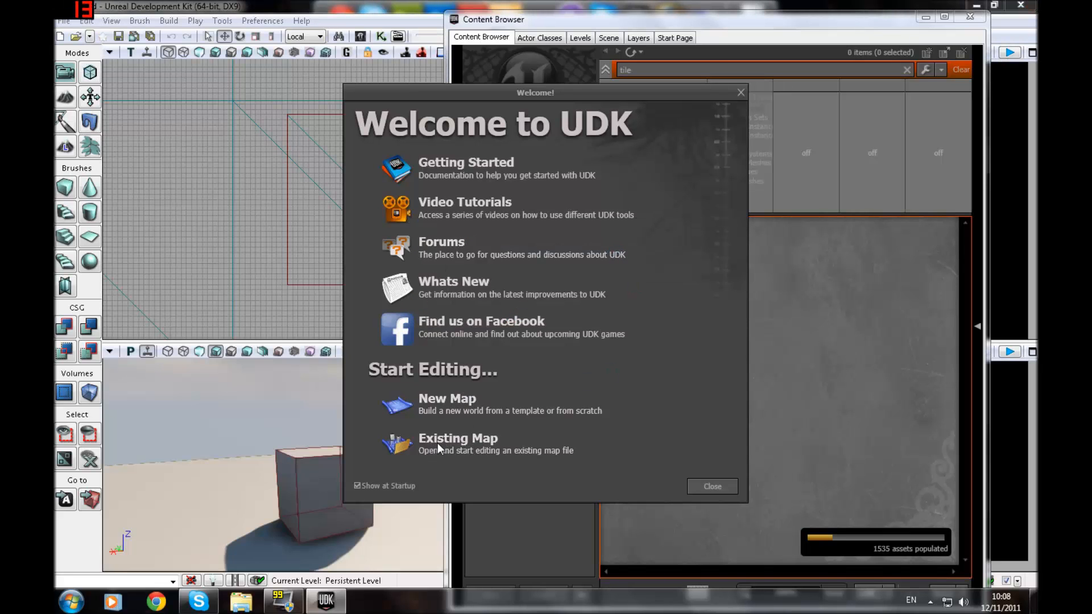
{"action": "double_click", "coordinate": [204, 179]}
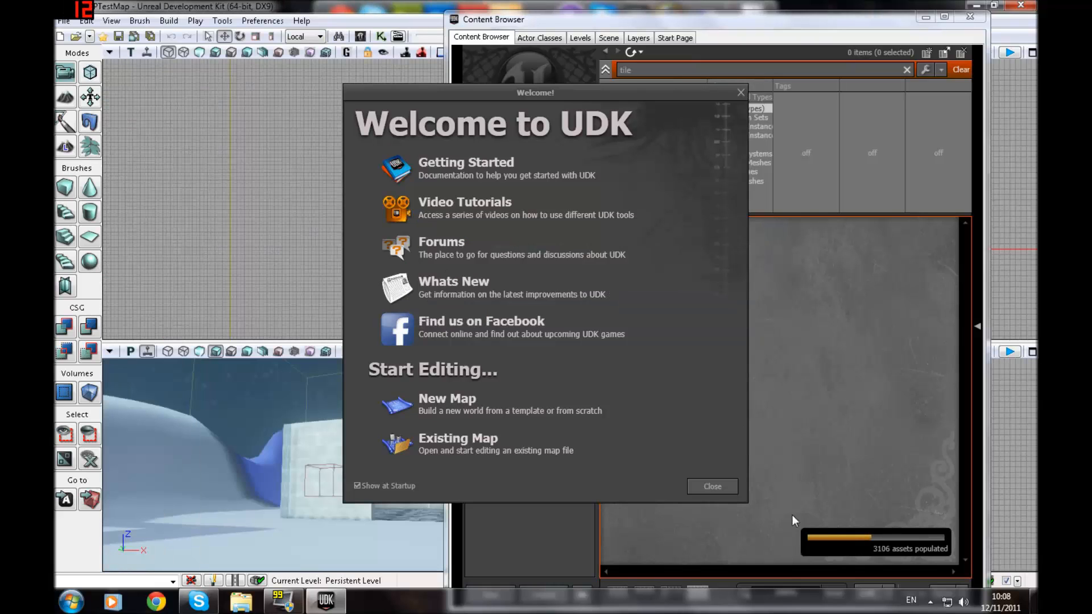
{"action": "left_click", "coordinate": [712, 486]}
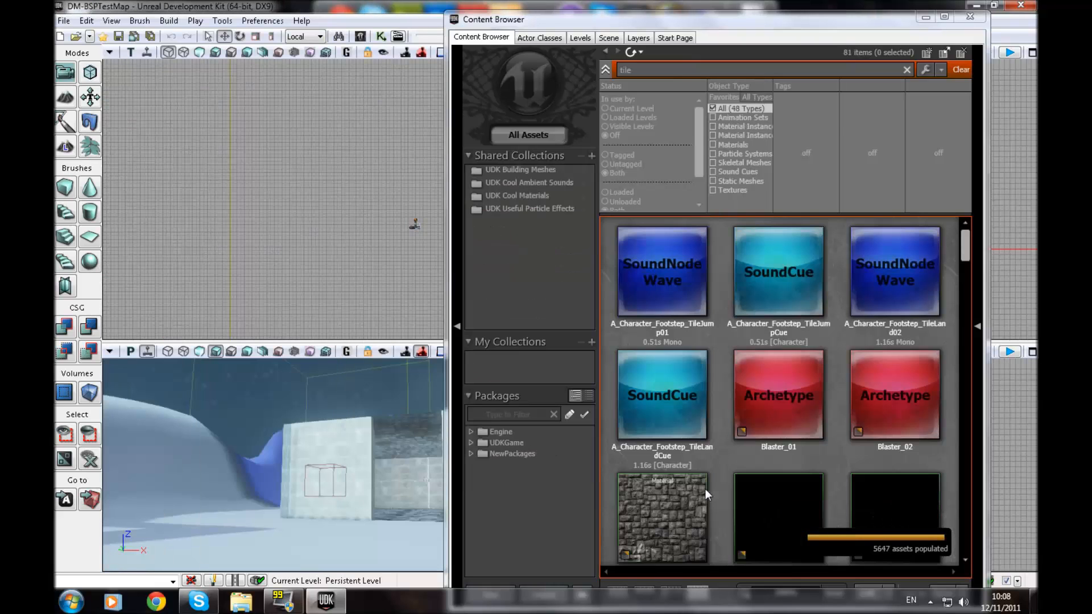
{"action": "left_click", "coordinate": [926, 17]}
Play-test the map in the perspective viewport, walking around and inside the brick building, and end the play session.
{"action": "right_click_drag", "start_coordinate": [372, 465], "coordinate": [333, 476]}
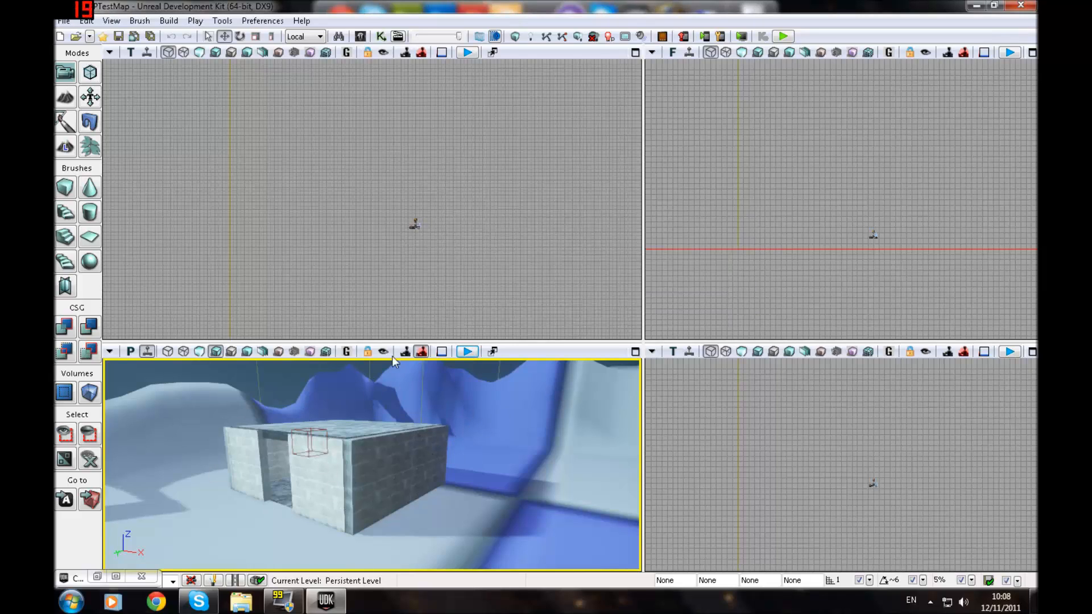
{"action": "left_click", "coordinate": [467, 351]}
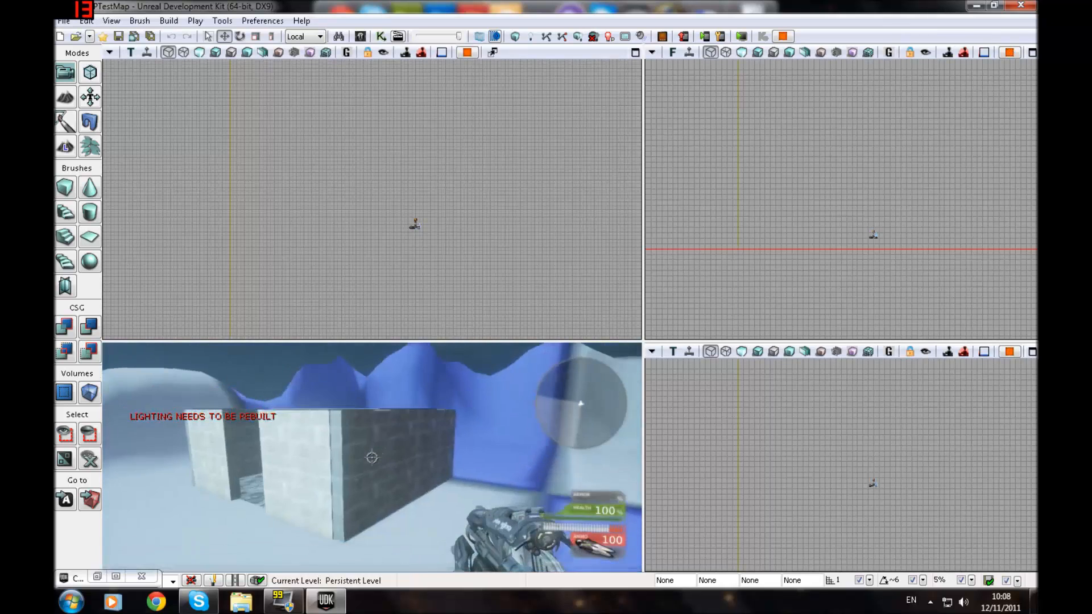
{"action": "key", "text": "w"}
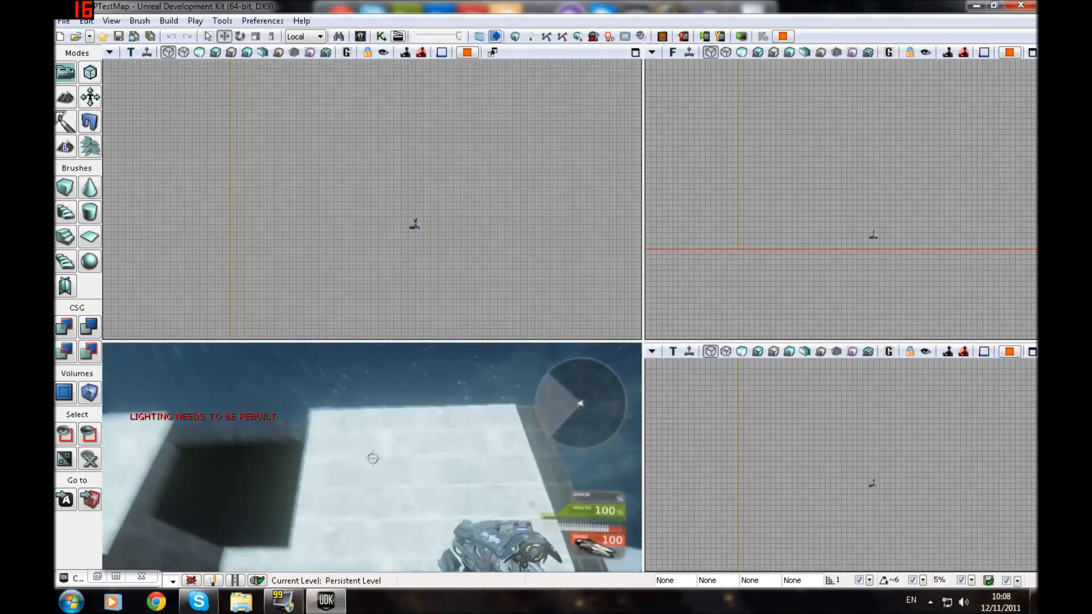
{"action": "key", "text": "w"}
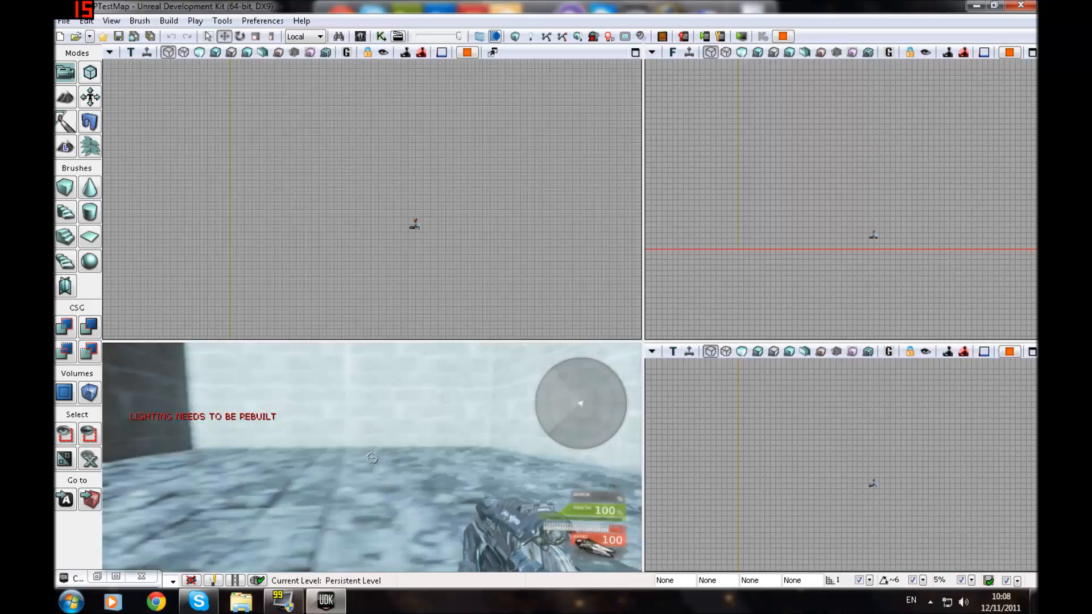
{"action": "key", "text": "d"}
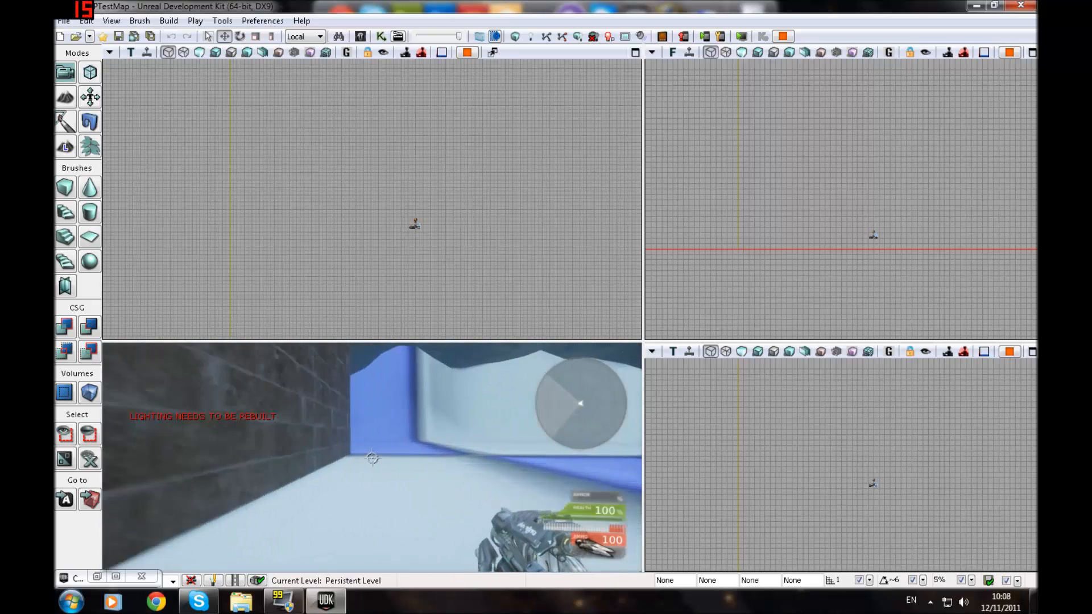
{"action": "key", "text": "w"}
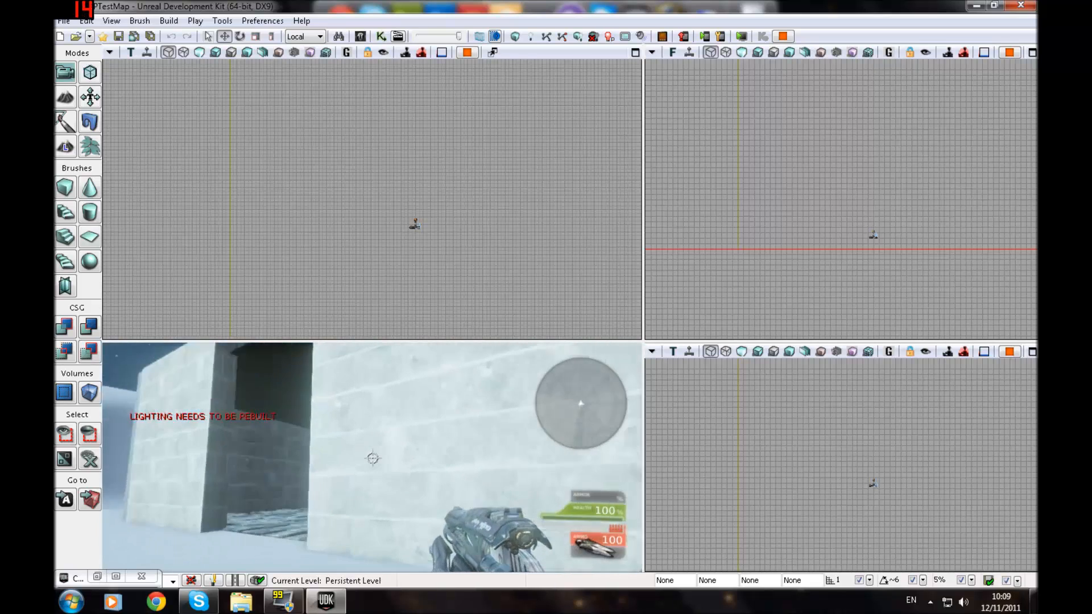
{"action": "key", "text": "w"}
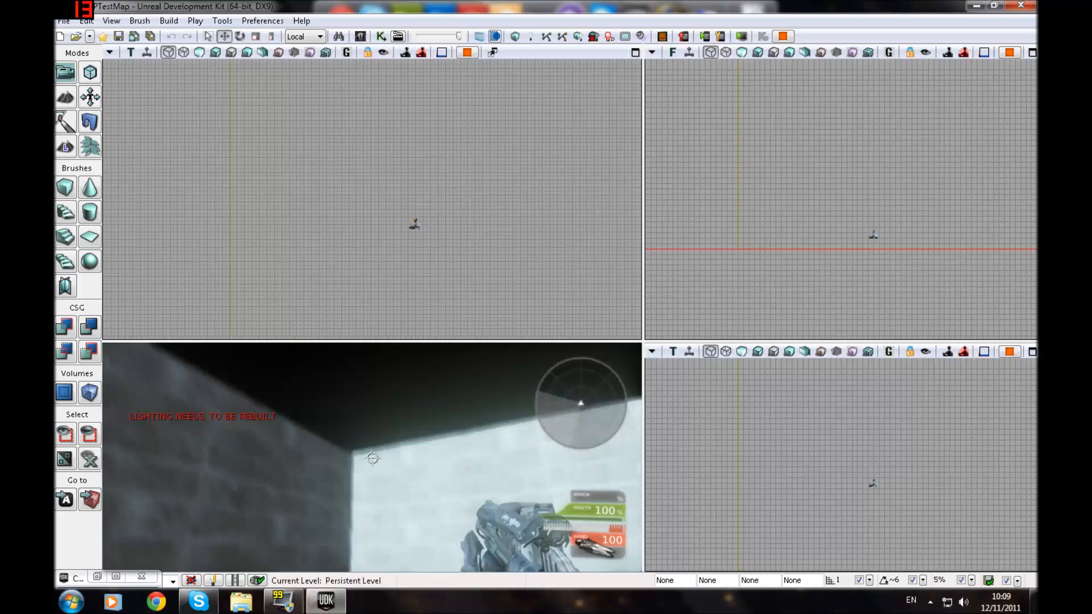
{"action": "key", "text": "w"}
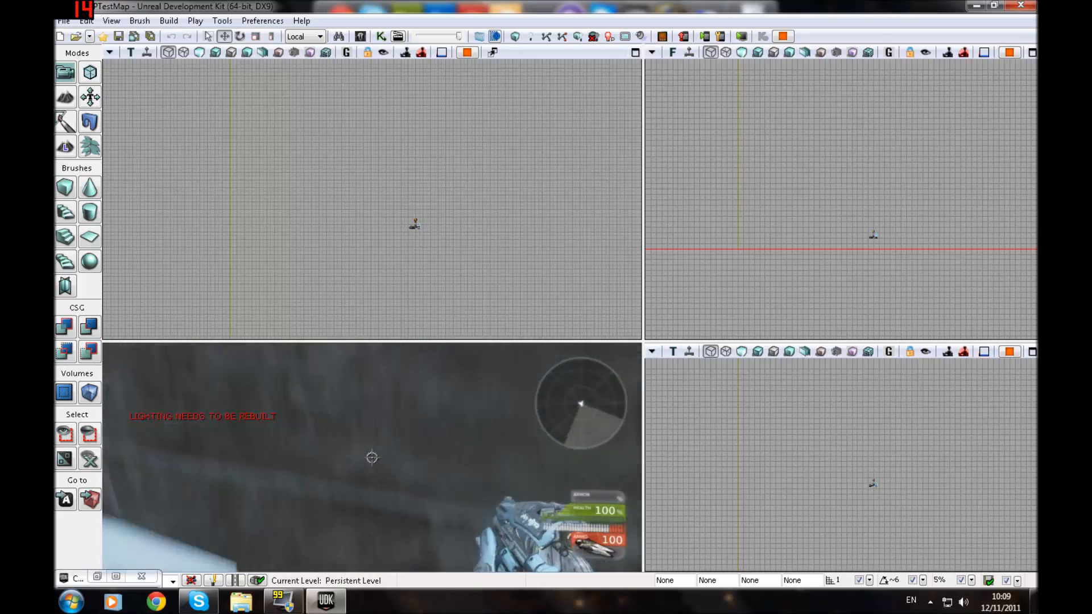
{"action": "key", "text": "w"}
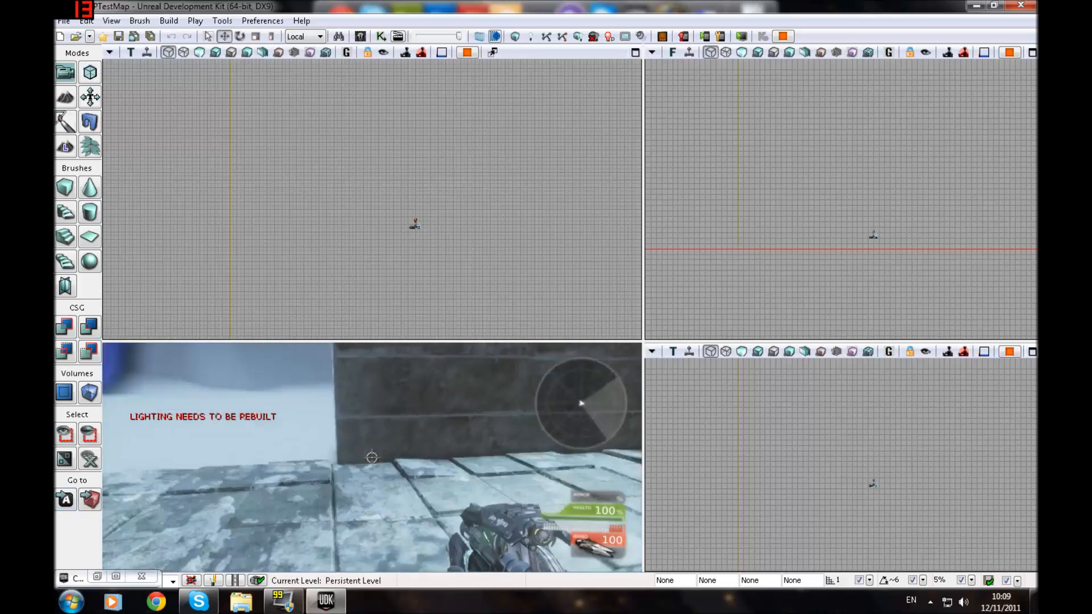
{"action": "key", "text": "w"}
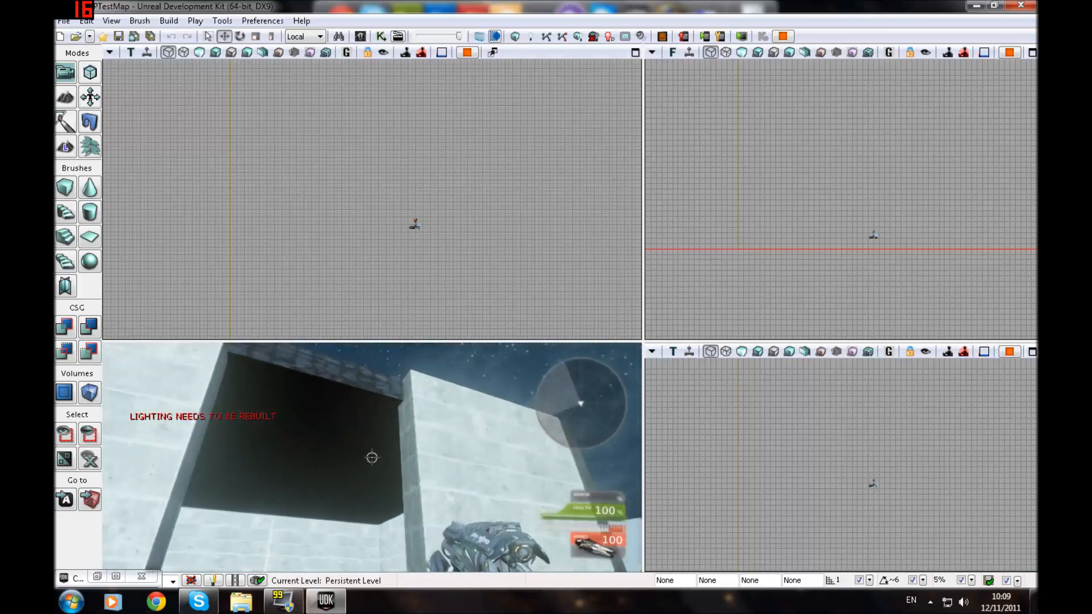
{"action": "key", "text": "w"}
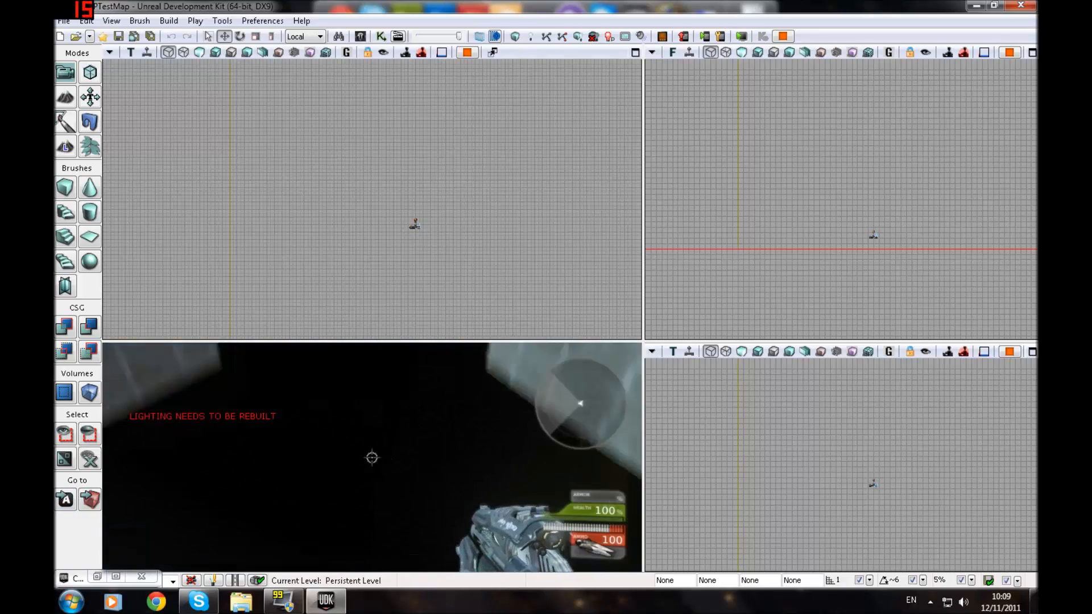
{"action": "key", "text": "w"}
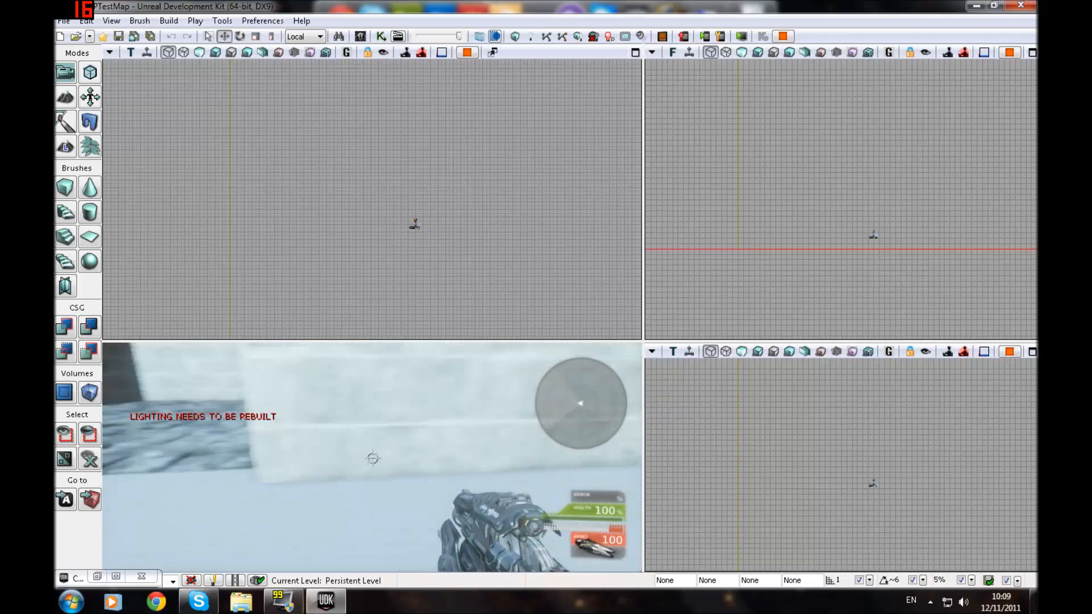
{"action": "key", "text": "s"}
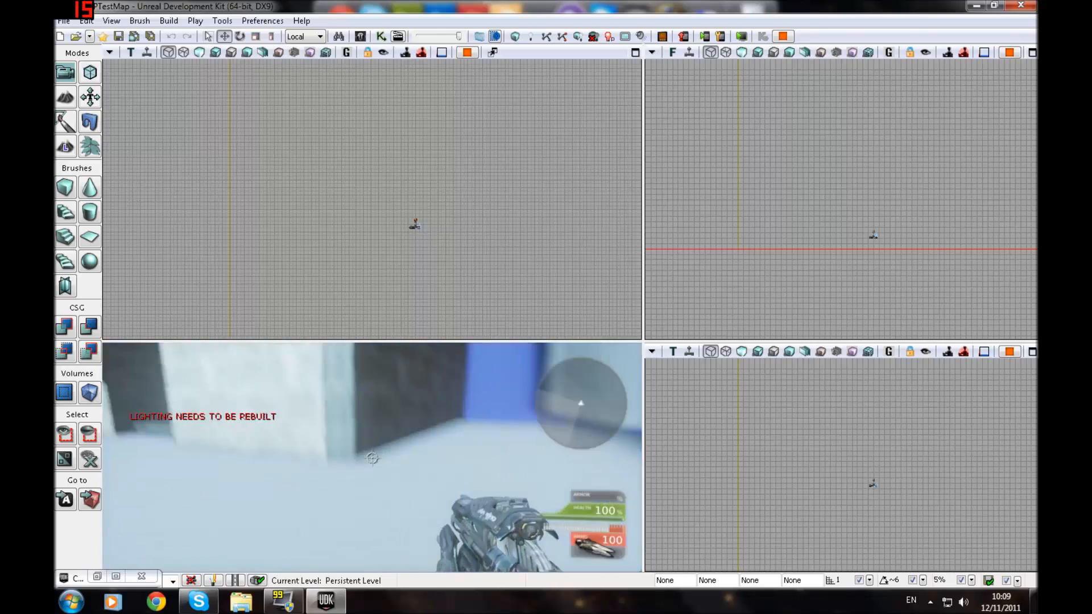
{"action": "key", "text": "Escape"}
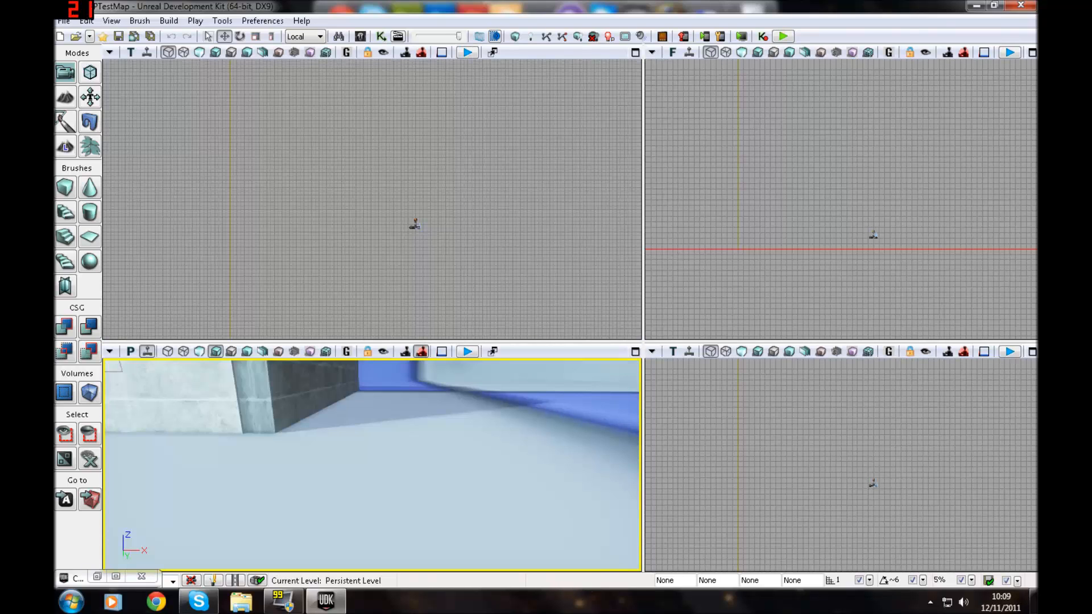
Select the builder brush near the brick building and move it clear of the walls, up into the air.
{"action": "left_click_drag", "start_coordinate": [582, 438], "coordinate": [535, 466]}
{"action": "right_click_drag", "start_coordinate": [582, 438], "coordinate": [873, 427]}
{"action": "left_click", "coordinate": [419, 453]}
{"action": "left_click", "coordinate": [420, 446]}
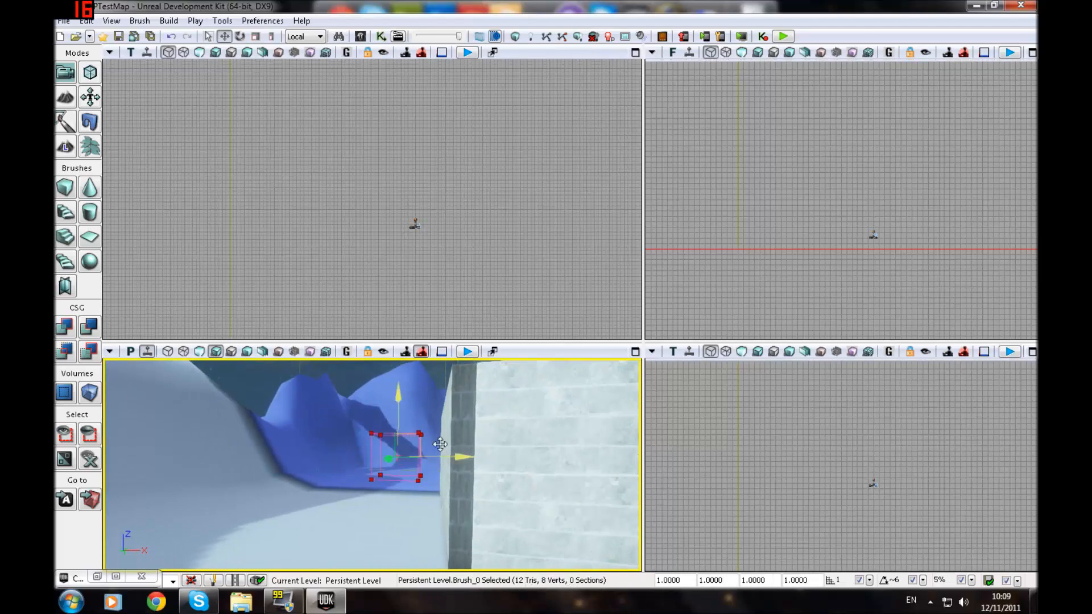
{"action": "mouse_move", "coordinate": [458, 456]}
{"action": "left_mouse_down", "text": "shift"}
{"action": "mouse_move", "coordinate": [562, 485]}
{"action": "mouse_move", "coordinate": [542, 506]}
{"action": "left_mouse_up", "text": "shift"}
{"action": "right_click_drag", "start_coordinate": [543, 506], "coordinate": [409, 495]}
{"action": "left_click_drag", "start_coordinate": [405, 397], "coordinate": [381, 176]}
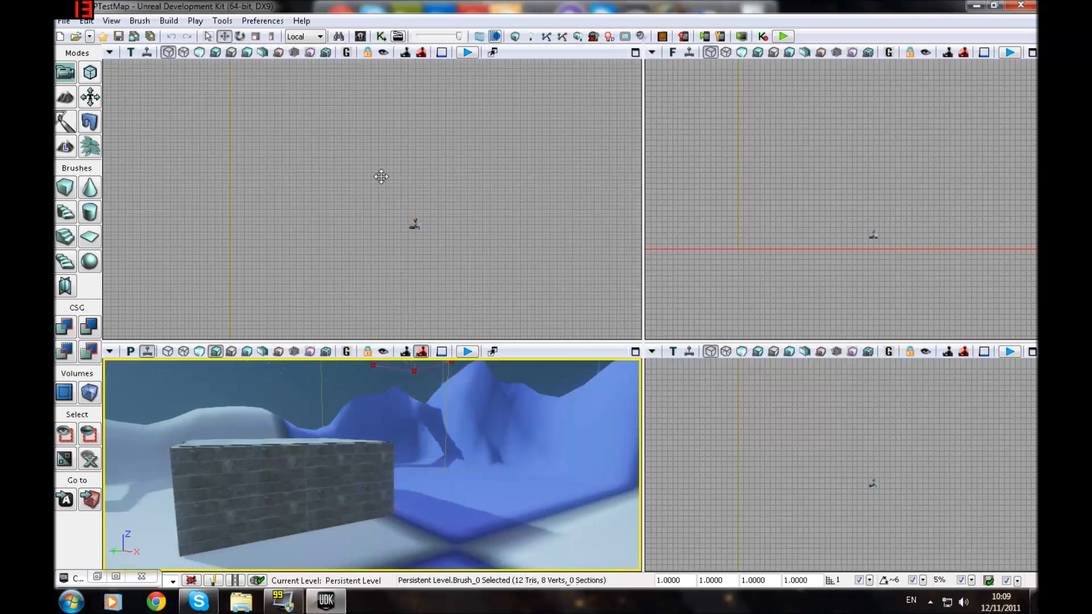
Raise the cube builder brush high above the terrain and add it as solid geometry with CSG Add.
{"action": "mouse_move", "coordinate": [394, 432]}
{"action": "right_mouse_down"}
{"action": "mouse_move", "coordinate": [390, 361]}
{"action": "mouse_move", "coordinate": [389, 385]}
{"action": "right_mouse_up"}
{"action": "key", "text": "w"}
{"action": "left_click_drag", "start_coordinate": [445, 472], "coordinate": [417, 318]}
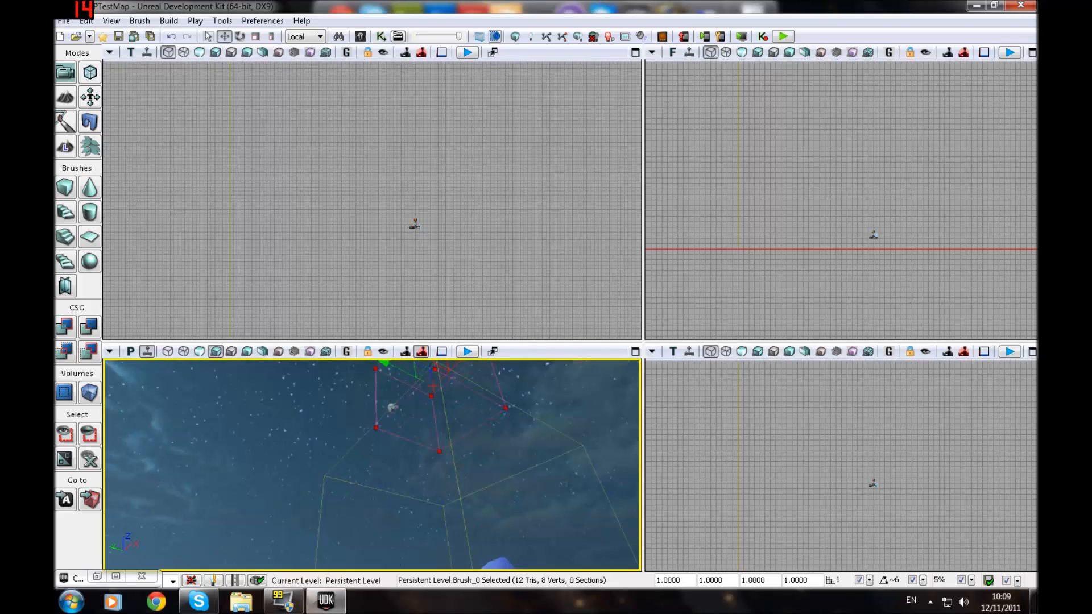
{"action": "right_click_drag", "start_coordinate": [417, 432], "coordinate": [444, 376]}
{"action": "left_click_drag", "start_coordinate": [358, 483], "coordinate": [351, 438]}
{"action": "mouse_move", "coordinate": [351, 438]}
{"action": "right_mouse_down"}
{"action": "mouse_move", "coordinate": [420, 546]}
{"action": "mouse_move", "coordinate": [410, 421]}
{"action": "mouse_move", "coordinate": [426, 449]}
{"action": "mouse_move", "coordinate": [432, 512]}
{"action": "mouse_move", "coordinate": [406, 537]}
{"action": "right_mouse_up"}
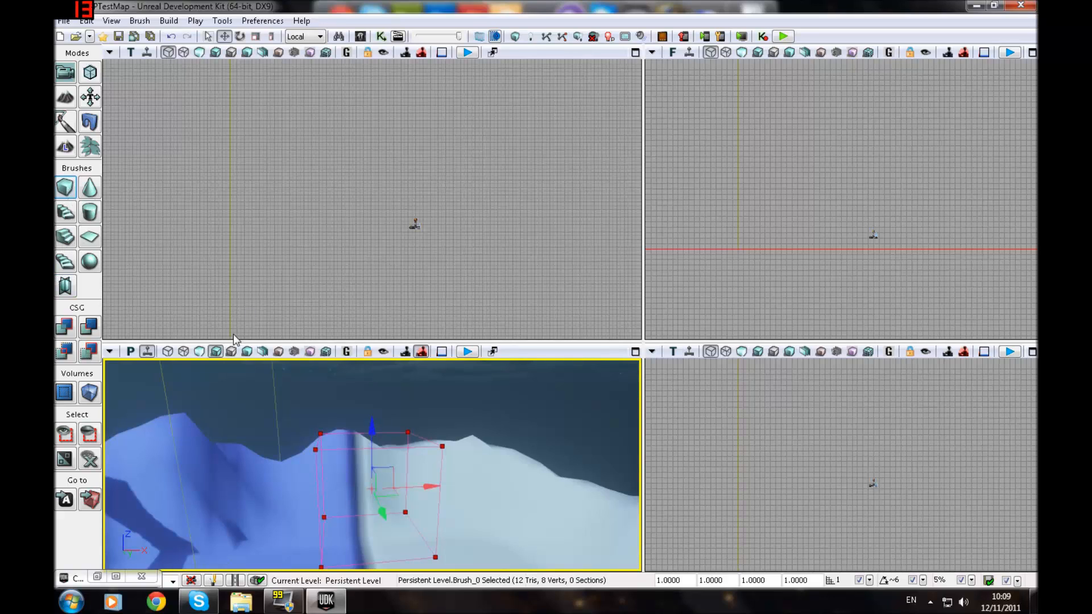
{"action": "left_click", "coordinate": [66, 326]}
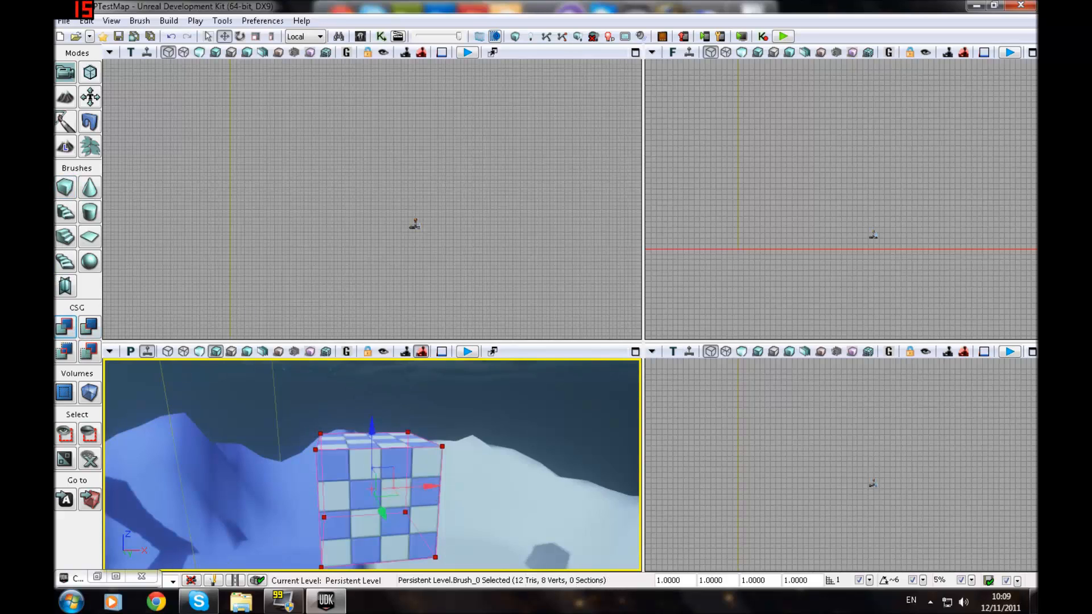
Move the builder brush beside the cube, shape it as a curved staircase and add it with CSG Add.
{"action": "mouse_move", "coordinate": [431, 486]}
{"action": "left_mouse_down", "text": "shift"}
{"action": "mouse_move", "coordinate": [440, 487]}
{"action": "mouse_move", "coordinate": [394, 481]}
{"action": "mouse_move", "coordinate": [549, 469]}
{"action": "left_mouse_up", "text": "shift"}
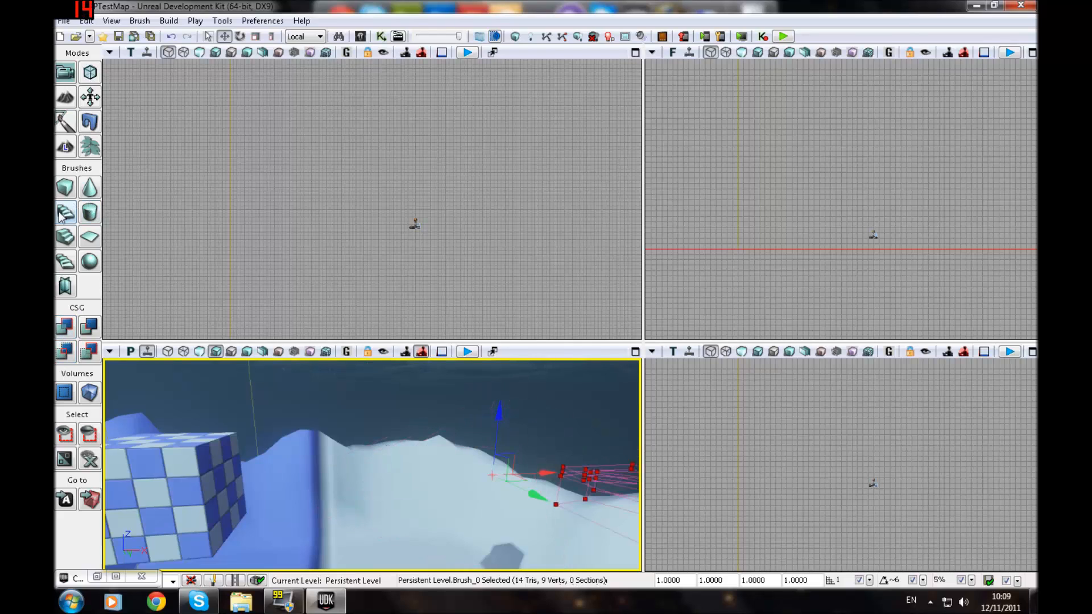
{"action": "right_click_drag", "start_coordinate": [372, 465], "coordinate": [500, 458]}
{"action": "left_click", "coordinate": [66, 324]}
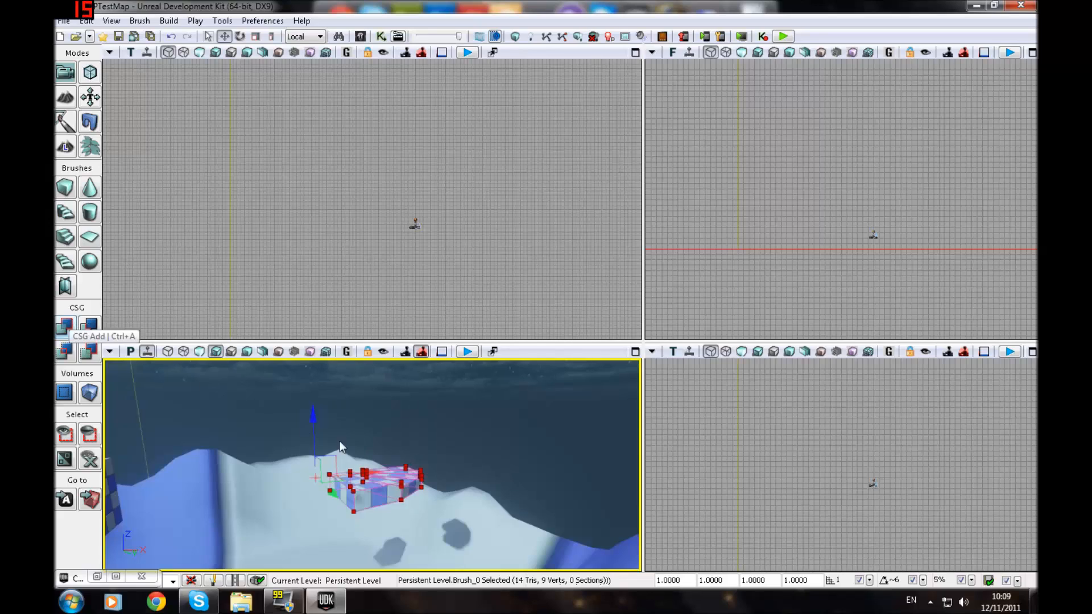
Add a linear staircase between the cube and the curved staircase, and a volumetric brush above it.
{"action": "left_click_drag", "start_coordinate": [316, 478], "coordinate": [214, 486]}
{"action": "left_click", "coordinate": [65, 236]}
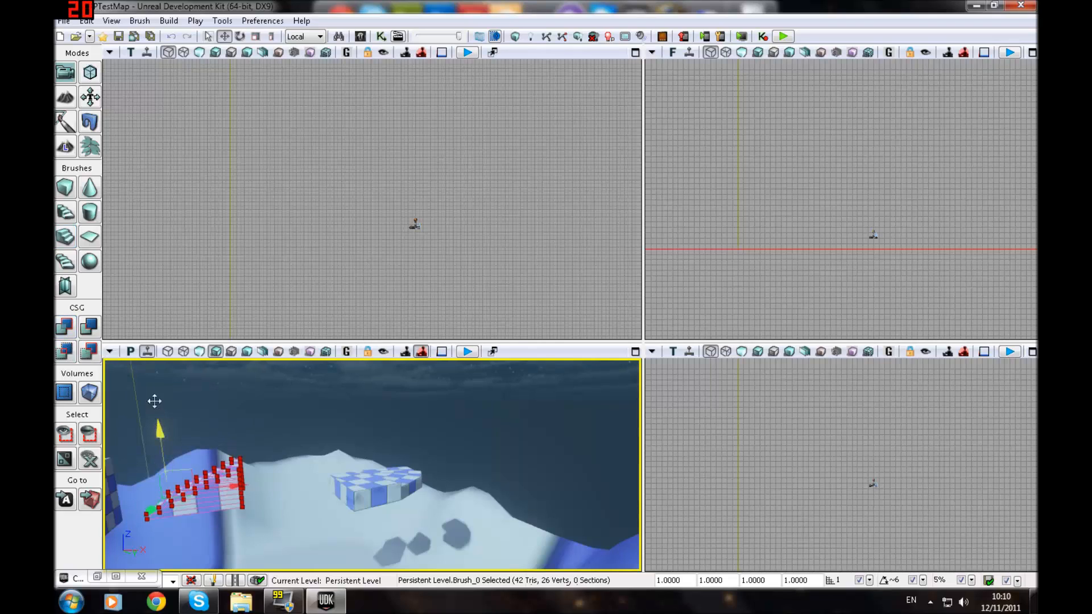
{"action": "left_click_drag", "start_coordinate": [154, 401], "coordinate": [149, 364]}
{"action": "left_click", "coordinate": [64, 285]}
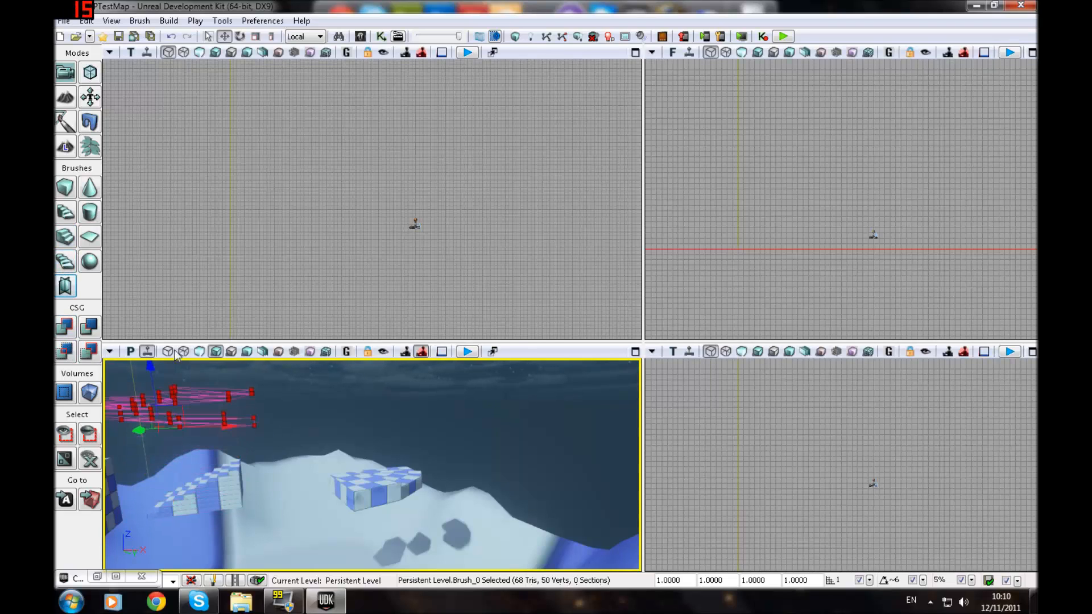
{"action": "left_click", "coordinate": [70, 331]}
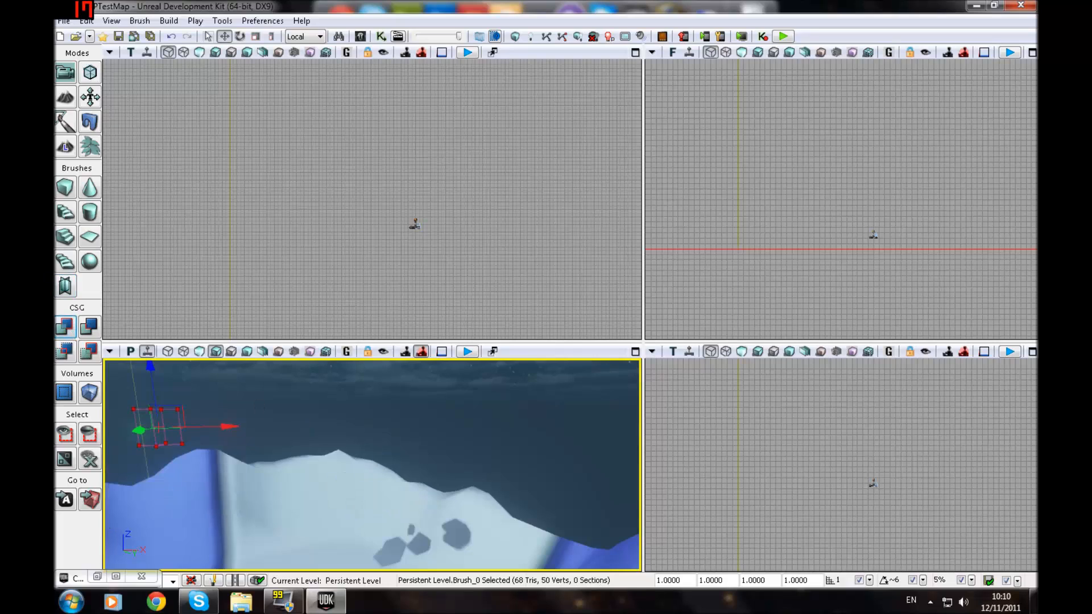
Lower the volumetric builder brush from the sky shapes to ground level at the brick building.
{"action": "mouse_move", "coordinate": [372, 464]}
{"action": "left_mouse_down"}
{"action": "mouse_move", "coordinate": [364, 432]}
{"action": "mouse_move", "coordinate": [284, 506]}
{"action": "left_mouse_up"}
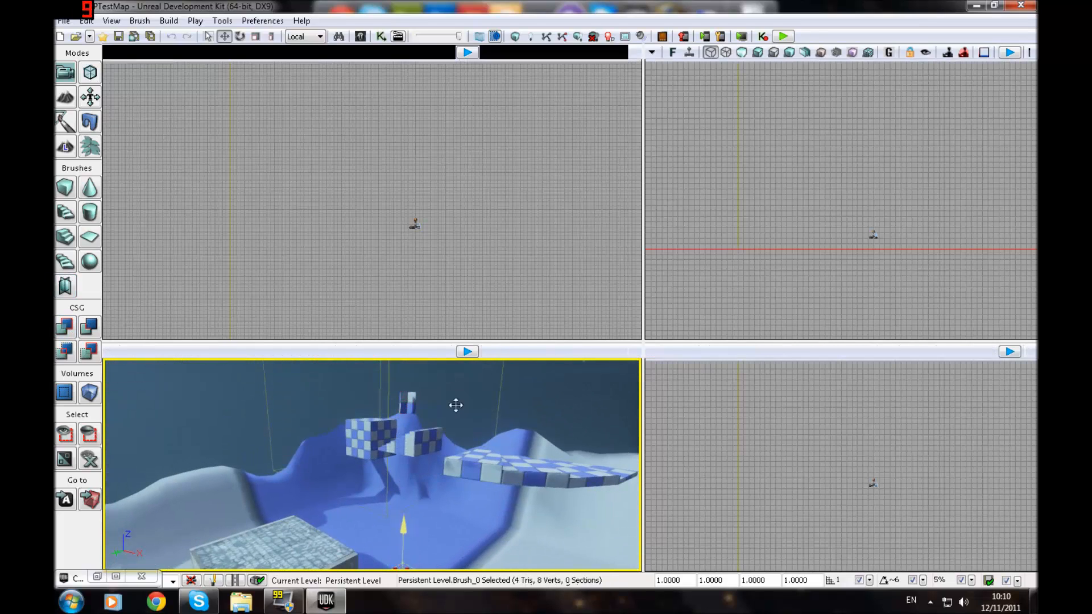
{"action": "mouse_move", "coordinate": [456, 405]}
{"action": "right_mouse_down"}
{"action": "mouse_move", "coordinate": [484, 426]}
{"action": "mouse_move", "coordinate": [387, 455]}
{"action": "mouse_move", "coordinate": [398, 472]}
{"action": "mouse_move", "coordinate": [546, 449]}
{"action": "mouse_move", "coordinate": [399, 463]}
{"action": "right_mouse_up"}
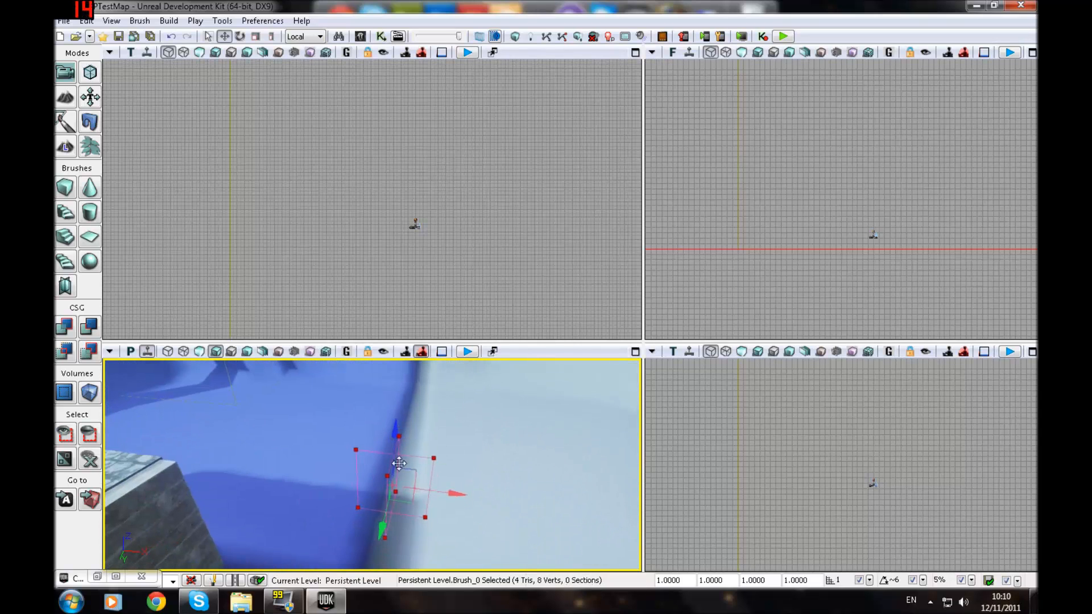
{"action": "left_click_drag", "start_coordinate": [394, 443], "coordinate": [407, 519]}
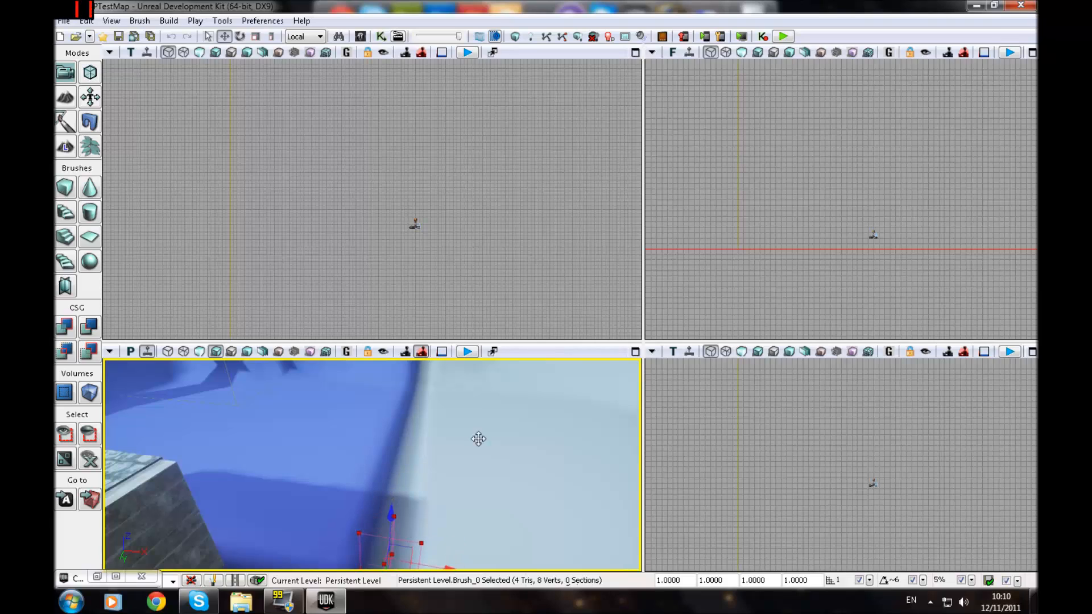
{"action": "mouse_move", "coordinate": [785, 256]}
{"action": "right_mouse_down"}
{"action": "mouse_move", "coordinate": [735, 199]}
{"action": "mouse_move", "coordinate": [931, 226]}
{"action": "mouse_move", "coordinate": [763, 258]}
{"action": "mouse_move", "coordinate": [739, 286]}
{"action": "mouse_move", "coordinate": [820, 268]}
{"action": "mouse_move", "coordinate": [707, 255]}
{"action": "right_mouse_up"}
{"action": "scroll", "coordinate": [736, 199], "scroll_direction": "down", "scroll_amount": 6}
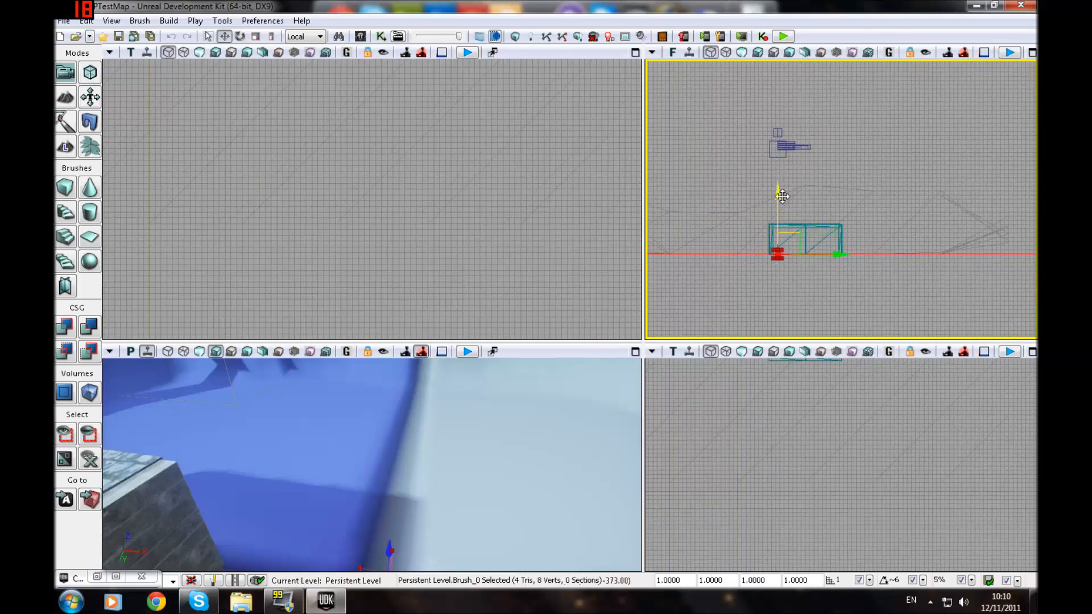
Scale the volumetric builder brush up uniformly until it is taller than the brick building.
{"action": "key", "text": "space"}
{"action": "key", "text": "space"}
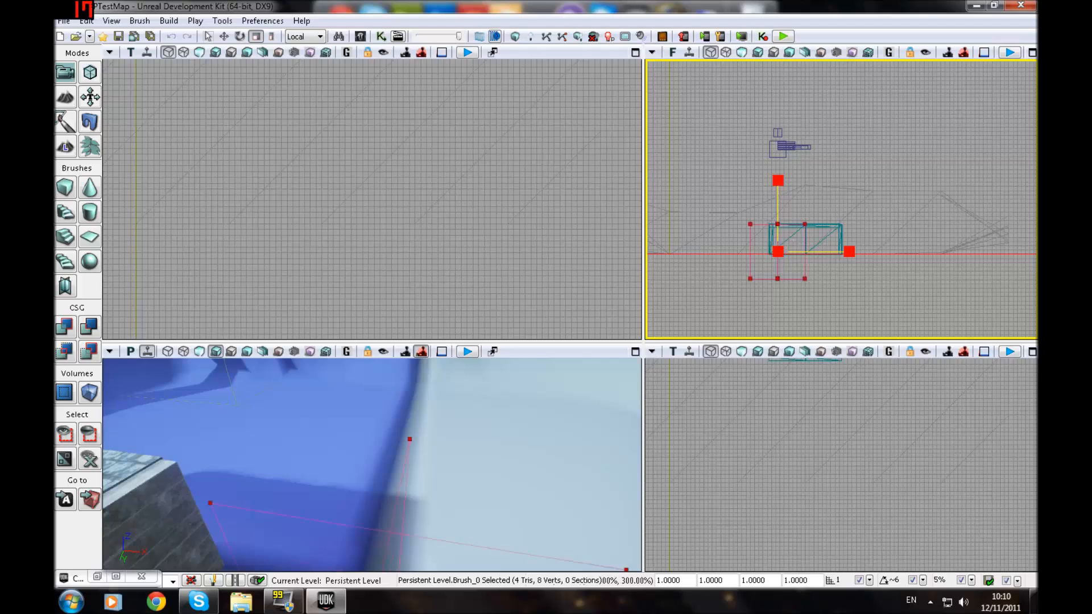
{"action": "left_click_drag", "start_coordinate": [813, 267], "coordinate": [838, 284]}
Move the enlarged builder brush out of the building along the Y axis and raise it to just above the ground.
{"action": "scroll", "coordinate": [839, 284], "scroll_direction": "up", "scroll_amount": 3}
{"action": "right_click_drag", "start_coordinate": [879, 293], "coordinate": [920, 299]}
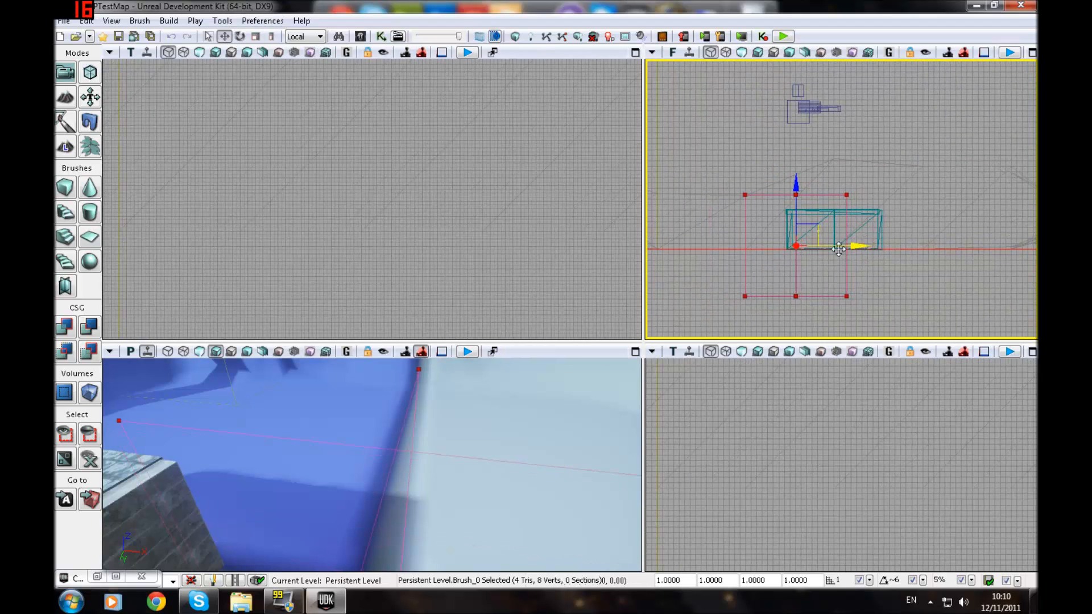
{"action": "left_click_drag", "start_coordinate": [838, 249], "coordinate": [754, 244]}
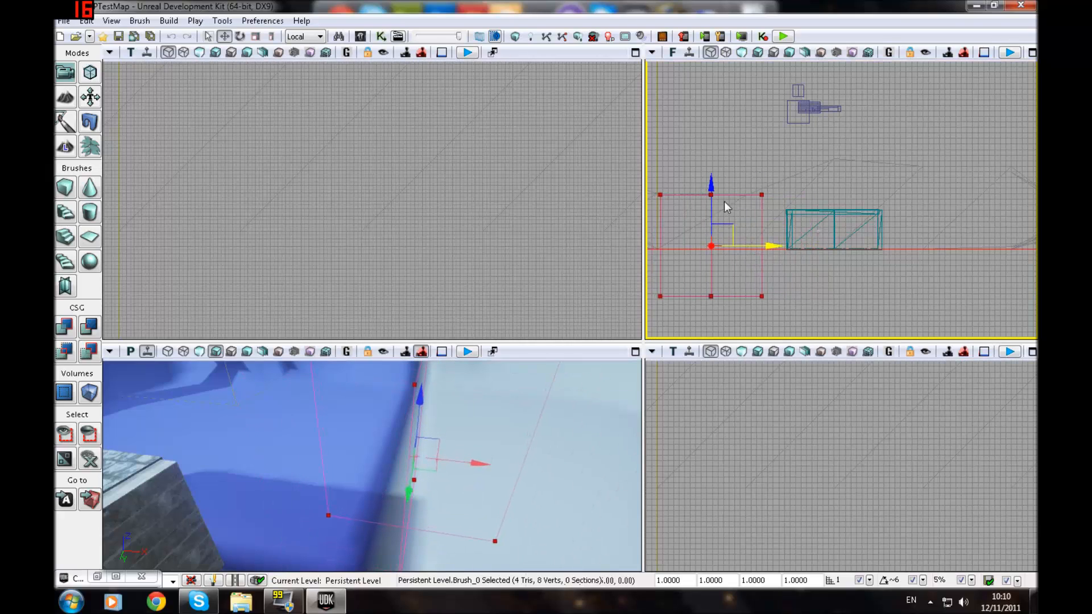
{"action": "mouse_move", "coordinate": [717, 165]}
{"action": "left_mouse_down"}
{"action": "mouse_move", "coordinate": [736, 119]}
{"action": "mouse_move", "coordinate": [717, 111]}
{"action": "left_mouse_up"}
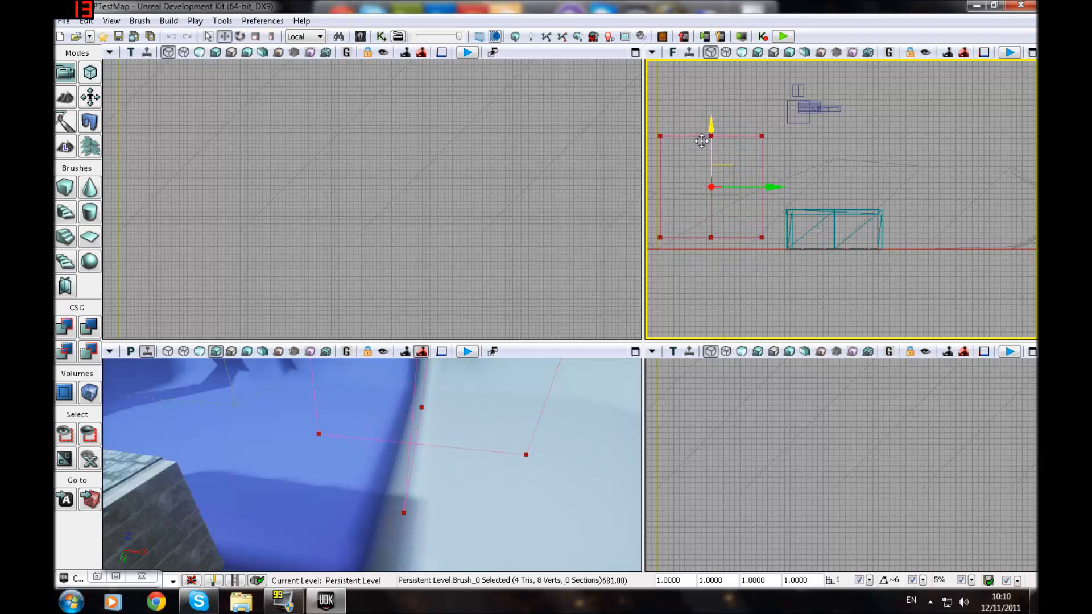
Lower the volumetric builder brush until its base rests on the ground, and set the drag grid snap to 4.
{"action": "left_click_drag", "start_coordinate": [698, 146], "coordinate": [699, 153]}
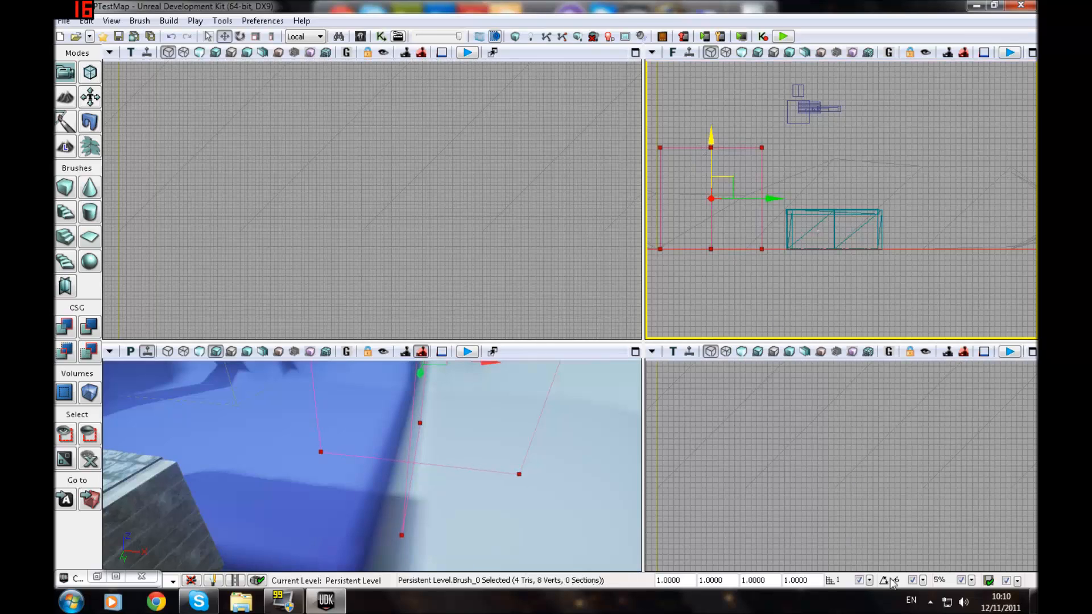
{"action": "left_click", "coordinate": [869, 581]}
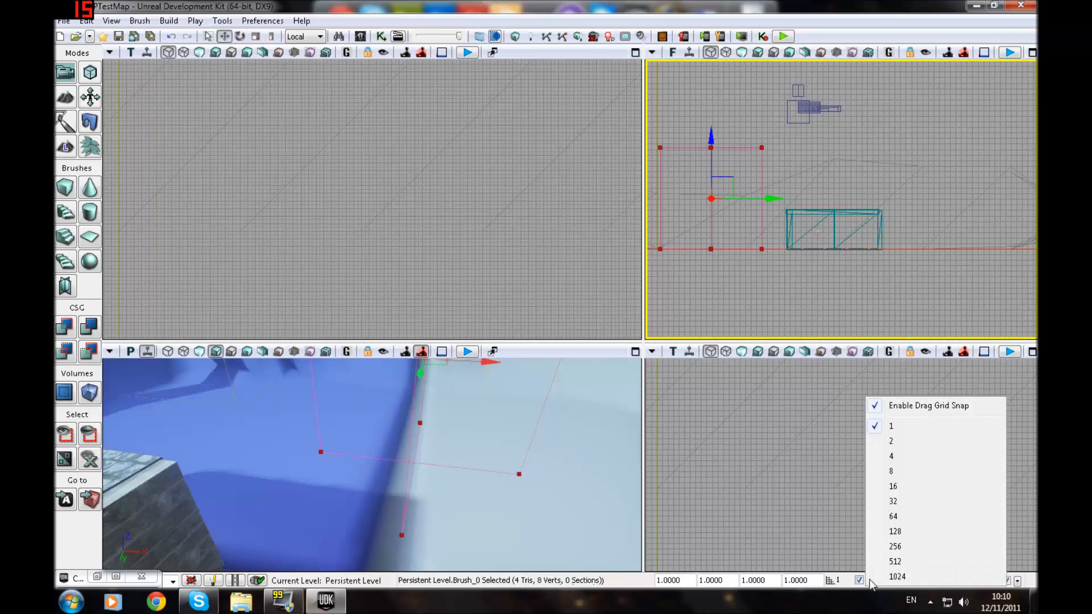
{"action": "left_click", "coordinate": [896, 460]}
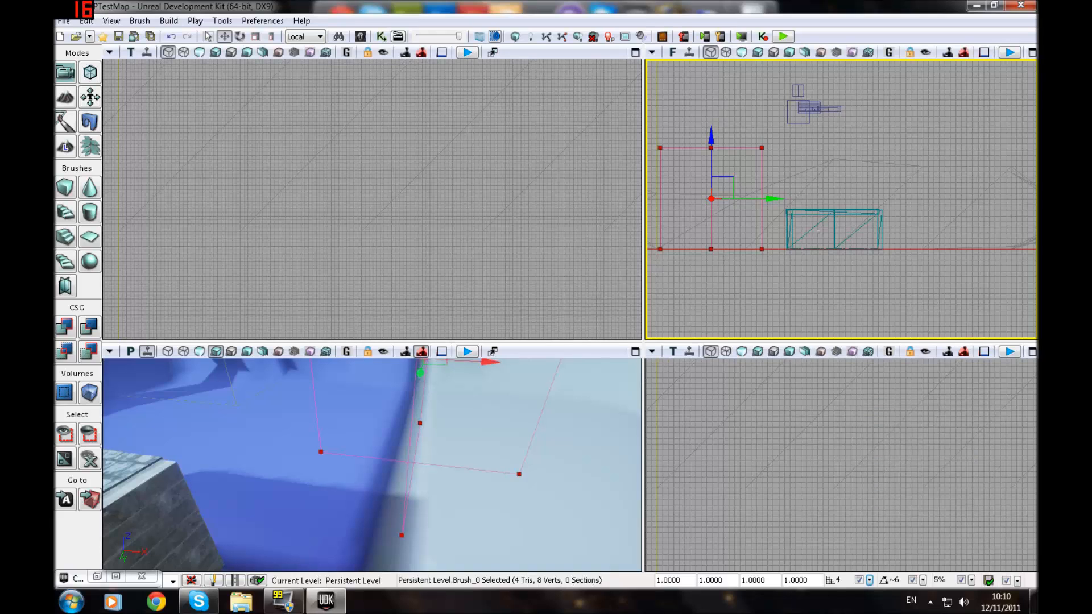
Rebuild the builder brush as a cube and lower it to ground level beside the brick building.
{"action": "mouse_move", "coordinate": [512, 475]}
{"action": "right_mouse_down"}
{"action": "mouse_move", "coordinate": [511, 421]}
{"action": "mouse_move", "coordinate": [549, 424]}
{"action": "mouse_move", "coordinate": [535, 423]}
{"action": "right_mouse_up"}
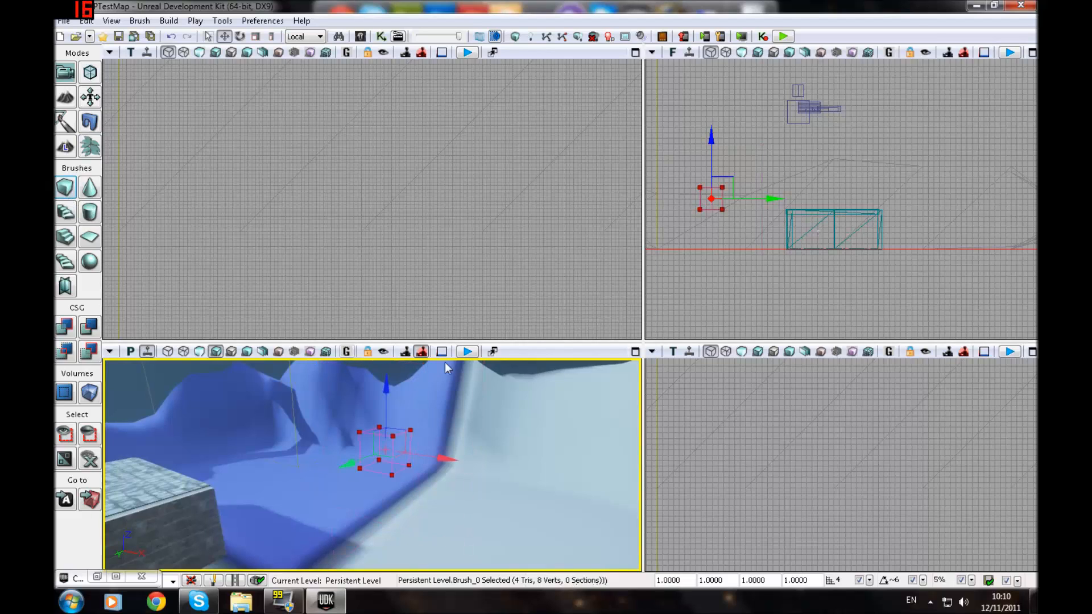
{"action": "right_click_drag", "start_coordinate": [711, 138], "coordinate": [716, 189]}
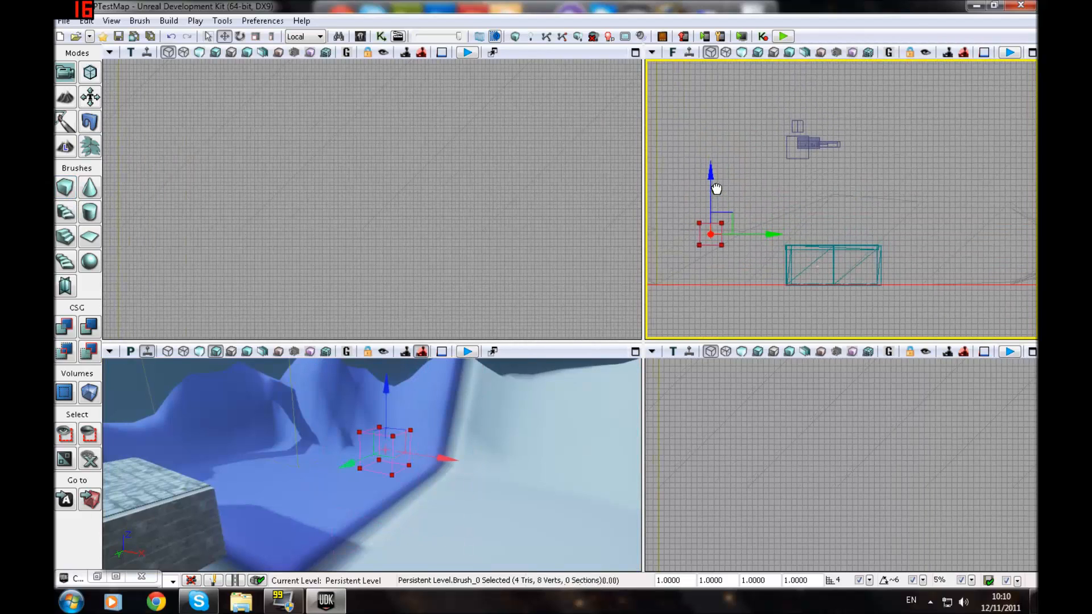
{"action": "left_click_drag", "start_coordinate": [712, 189], "coordinate": [712, 214]}
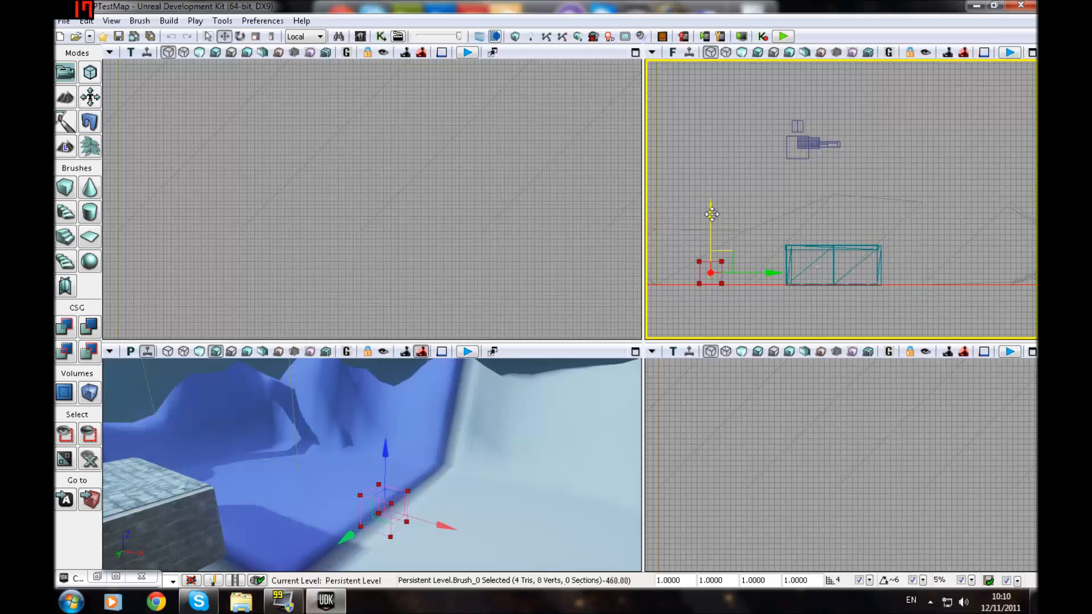
Stretch the cube brush non-uniformly into a wide box and increase its height.
{"action": "mouse_move", "coordinate": [511, 432]}
{"action": "right_mouse_down"}
{"action": "mouse_move", "coordinate": [392, 441]}
{"action": "mouse_move", "coordinate": [387, 406]}
{"action": "mouse_move", "coordinate": [387, 447]}
{"action": "mouse_move", "coordinate": [449, 466]}
{"action": "right_mouse_up"}
{"action": "left_click", "coordinate": [272, 37]}
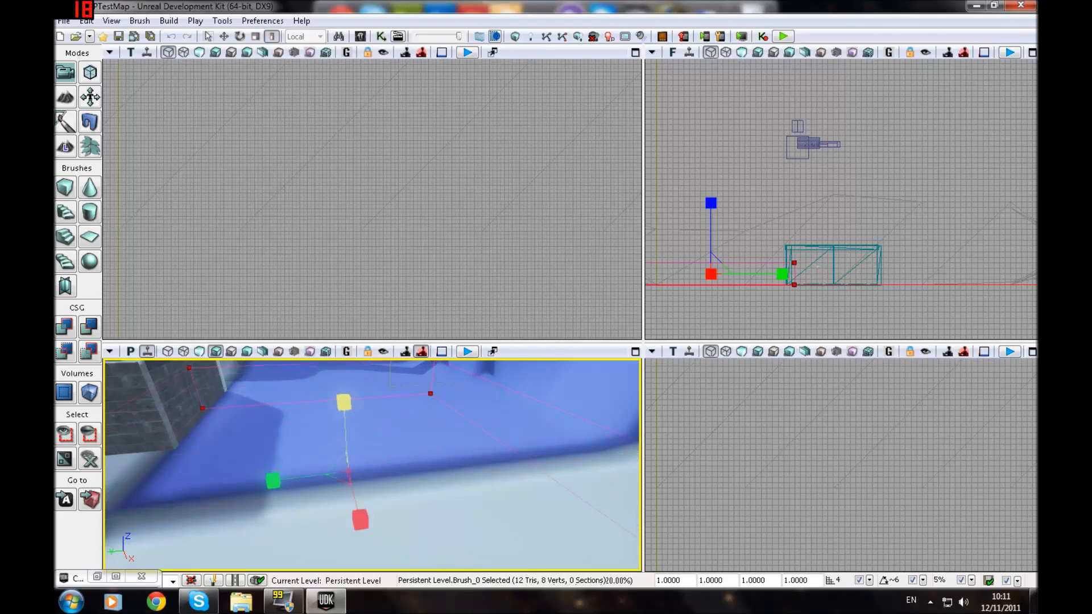
{"action": "left_click_drag", "start_coordinate": [343, 403], "coordinate": [344, 393]}
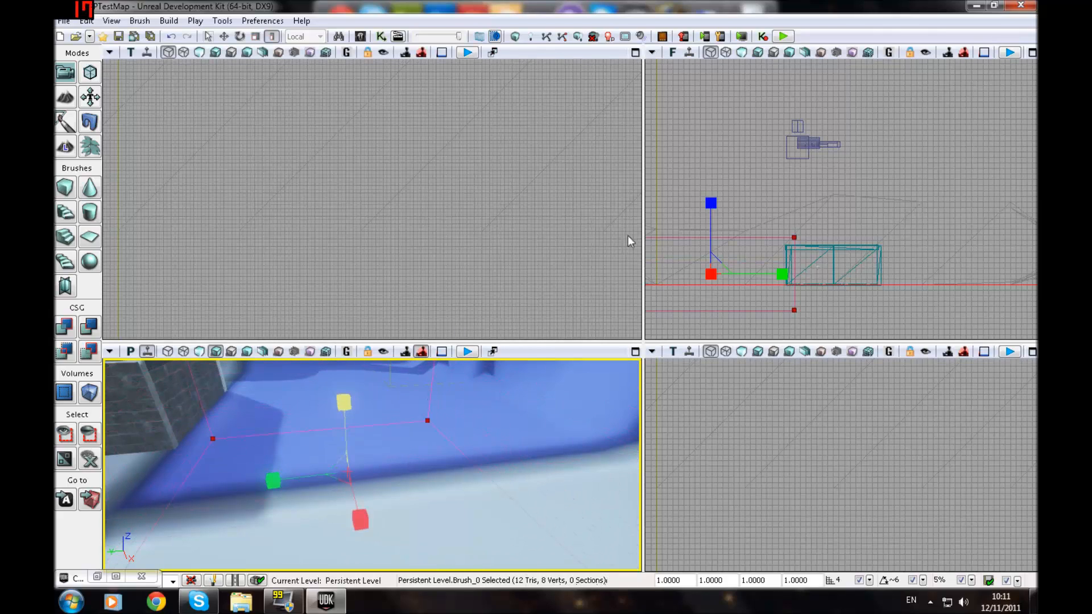
Move the stretched brush along the X axis and raise it until its base is roughly level with the ground.
{"action": "left_click", "coordinate": [226, 36]}
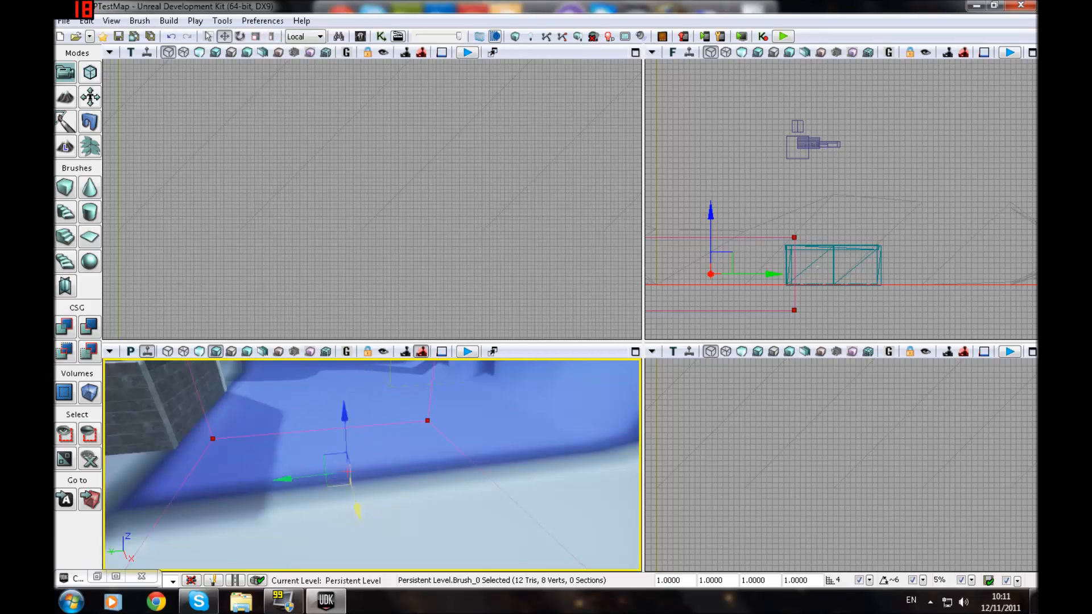
{"action": "left_click_drag", "start_coordinate": [364, 506], "coordinate": [360, 525]}
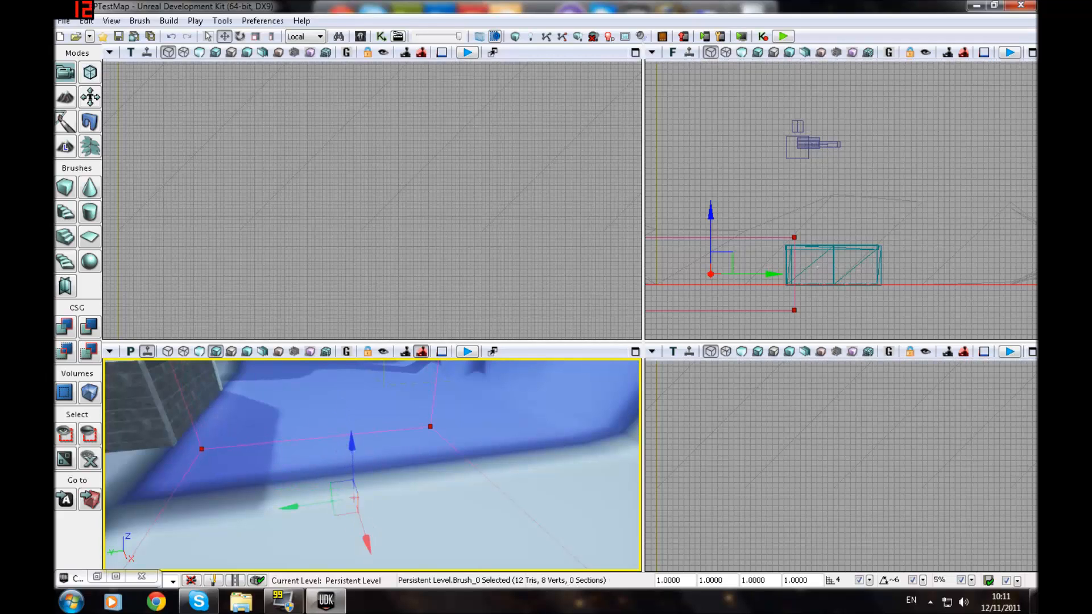
{"action": "left_click_drag", "start_coordinate": [354, 435], "coordinate": [353, 431]}
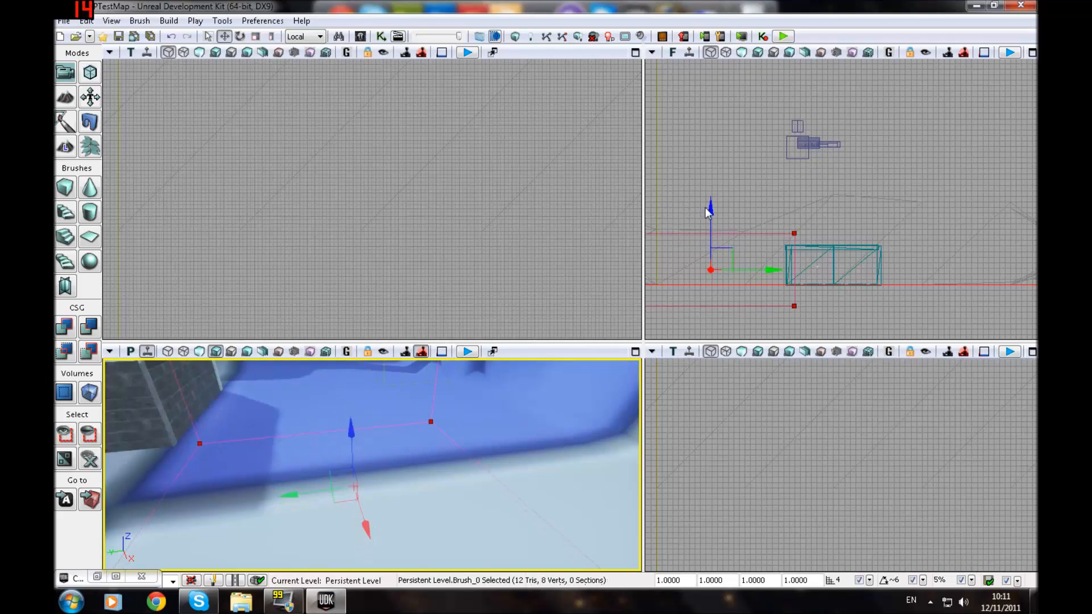
{"action": "left_click_drag", "start_coordinate": [713, 206], "coordinate": [709, 182]}
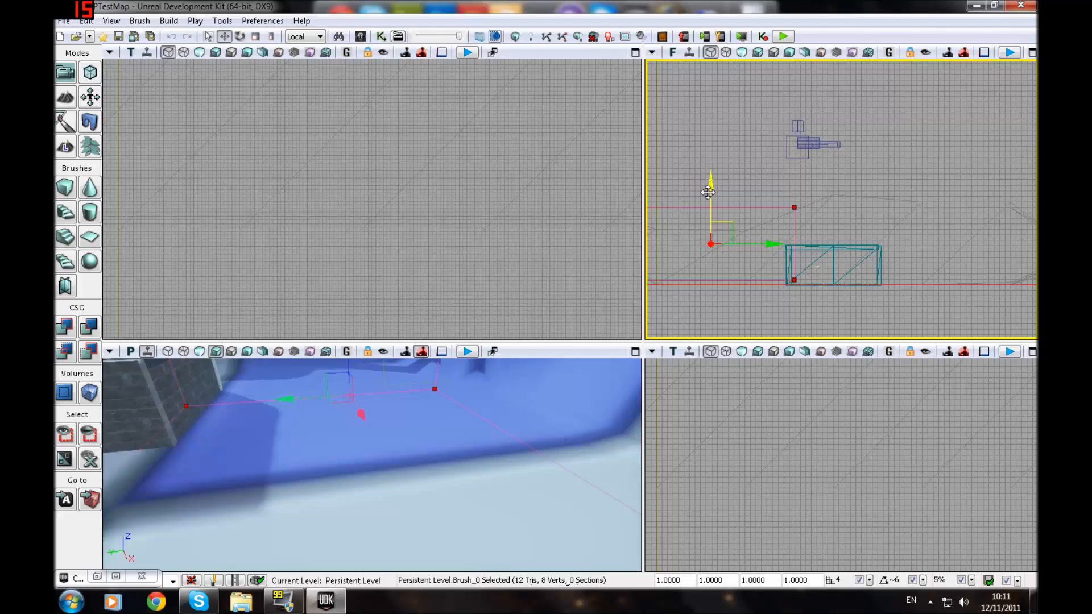
{"action": "left_click_drag", "start_coordinate": [709, 196], "coordinate": [709, 204]}
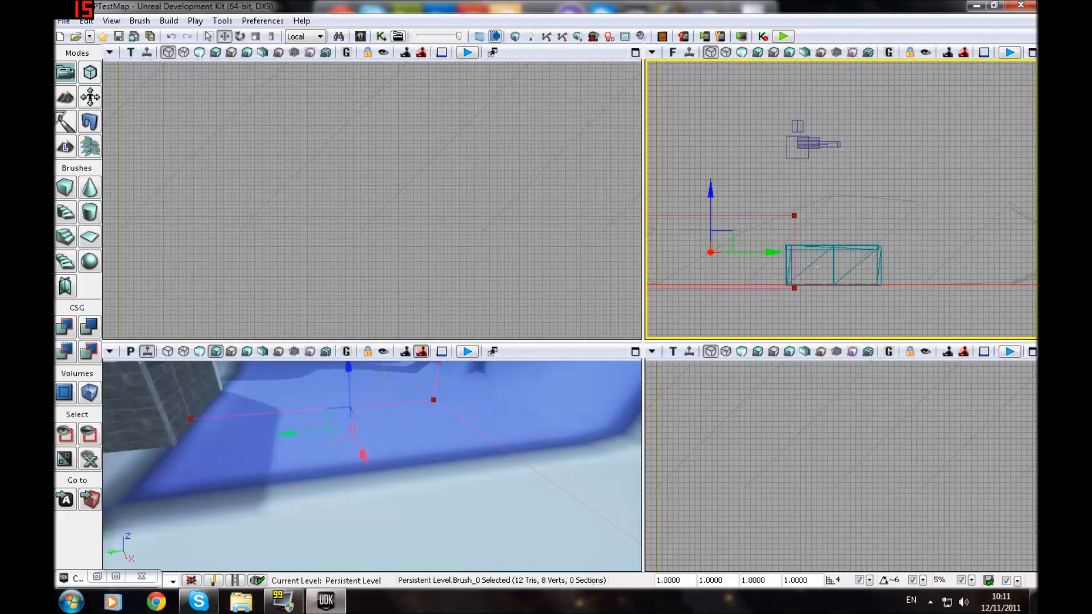
Rebuild the builder brush as a hollow 256 x 256 x 256 cube with a wall thickness of 16.
{"action": "right_click", "coordinate": [70, 192]}
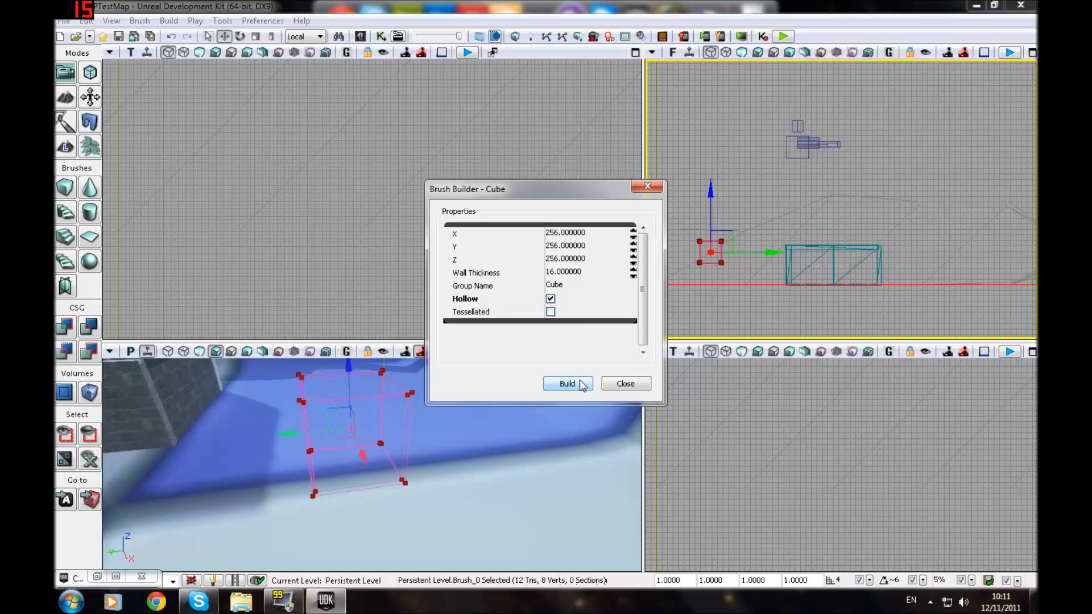
{"action": "left_click", "coordinate": [625, 384]}
Stretch the hollow cube horizontally into a wide, flat room and place it at ground level with CSG Add.
{"action": "left_click", "coordinate": [272, 36]}
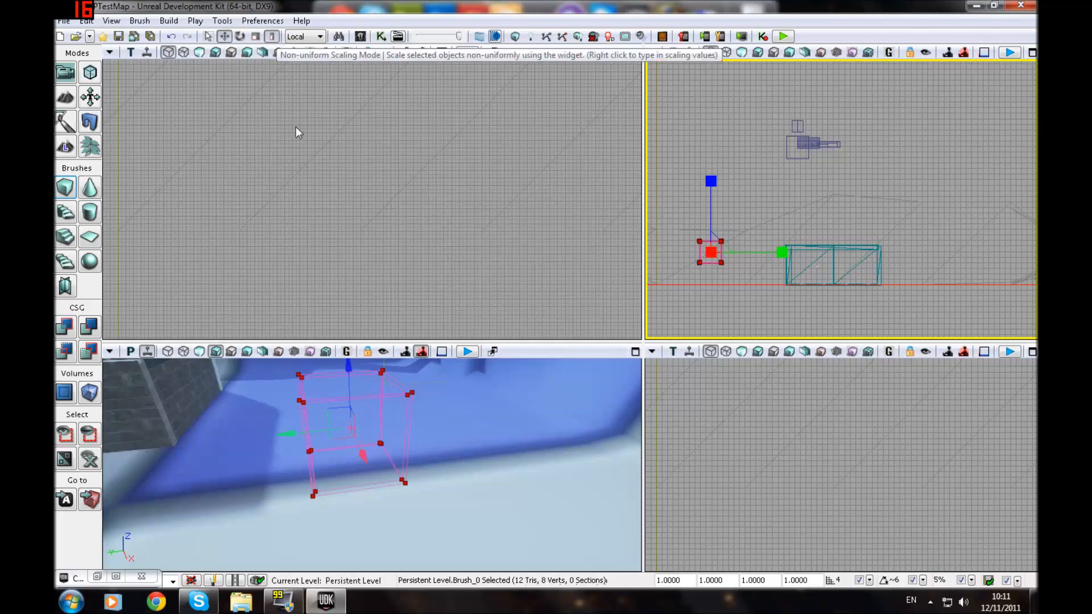
{"action": "mouse_move", "coordinate": [319, 449]}
{"action": "left_mouse_down"}
{"action": "mouse_move", "coordinate": [267, 449]}
{"action": "mouse_move", "coordinate": [314, 431]}
{"action": "mouse_move", "coordinate": [268, 436]}
{"action": "left_mouse_up"}
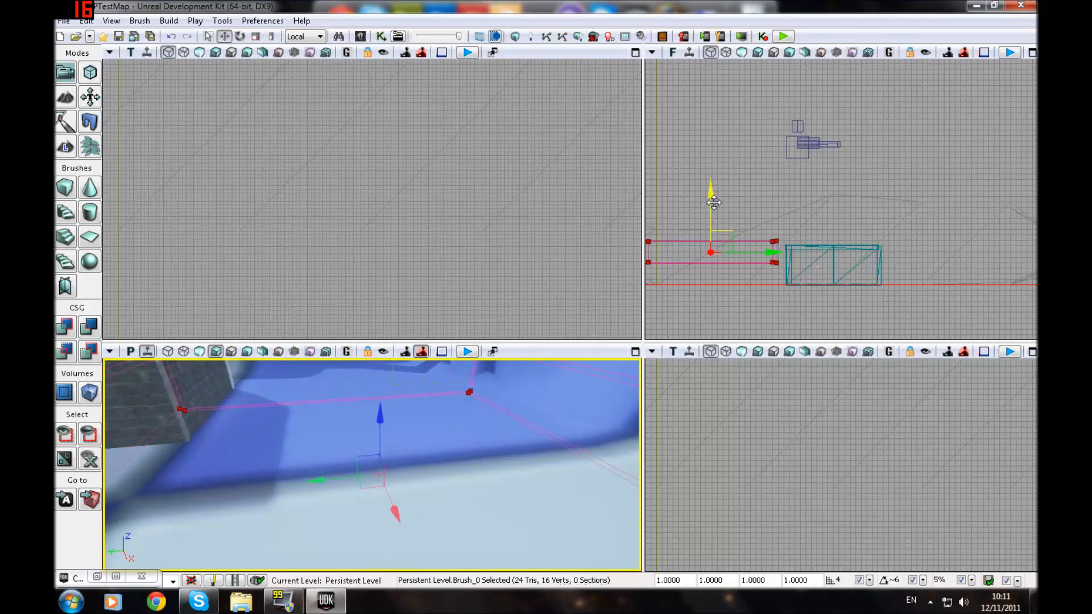
{"action": "mouse_move", "coordinate": [714, 203]}
{"action": "left_mouse_down"}
{"action": "mouse_move", "coordinate": [712, 236]}
{"action": "mouse_move", "coordinate": [714, 223]}
{"action": "left_mouse_up"}
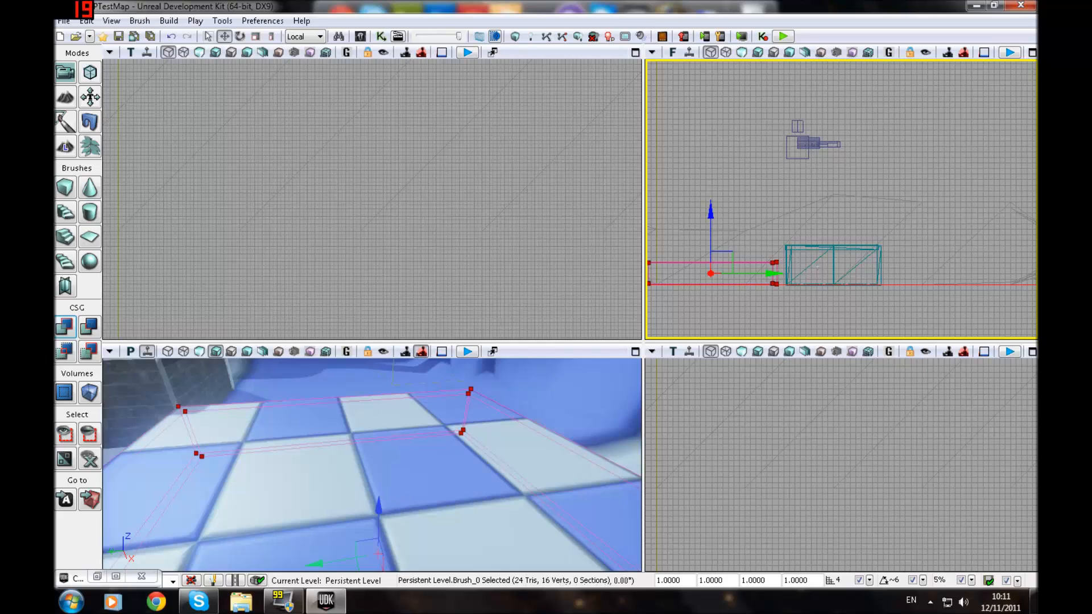
Playtest the level from inside the hollow room, then end the play session.
{"action": "mouse_move", "coordinate": [372, 465]}
{"action": "left_mouse_down"}
{"action": "mouse_move", "coordinate": [372, 432]}
{"action": "mouse_move", "coordinate": [341, 409]}
{"action": "mouse_move", "coordinate": [359, 398]}
{"action": "mouse_move", "coordinate": [398, 409]}
{"action": "mouse_move", "coordinate": [409, 454]}
{"action": "mouse_move", "coordinate": [398, 472]}
{"action": "mouse_move", "coordinate": [387, 443]}
{"action": "mouse_move", "coordinate": [358, 455]}
{"action": "mouse_move", "coordinate": [370, 479]}
{"action": "mouse_move", "coordinate": [433, 472]}
{"action": "mouse_move", "coordinate": [455, 455]}
{"action": "left_mouse_up"}
{"action": "key", "text": "alt+F8"}
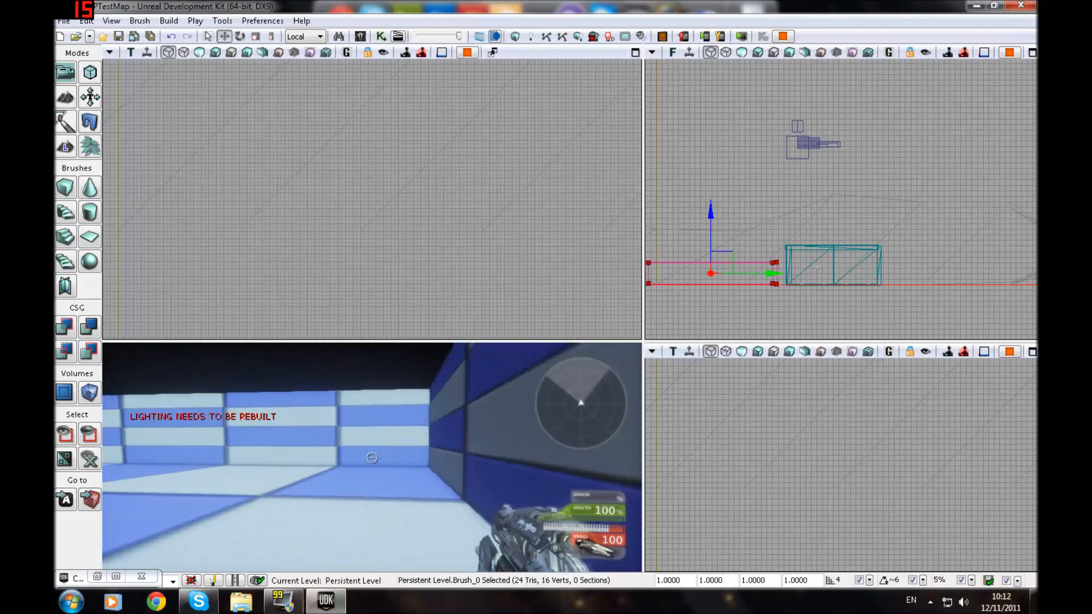
{"action": "key", "text": "Escape"}
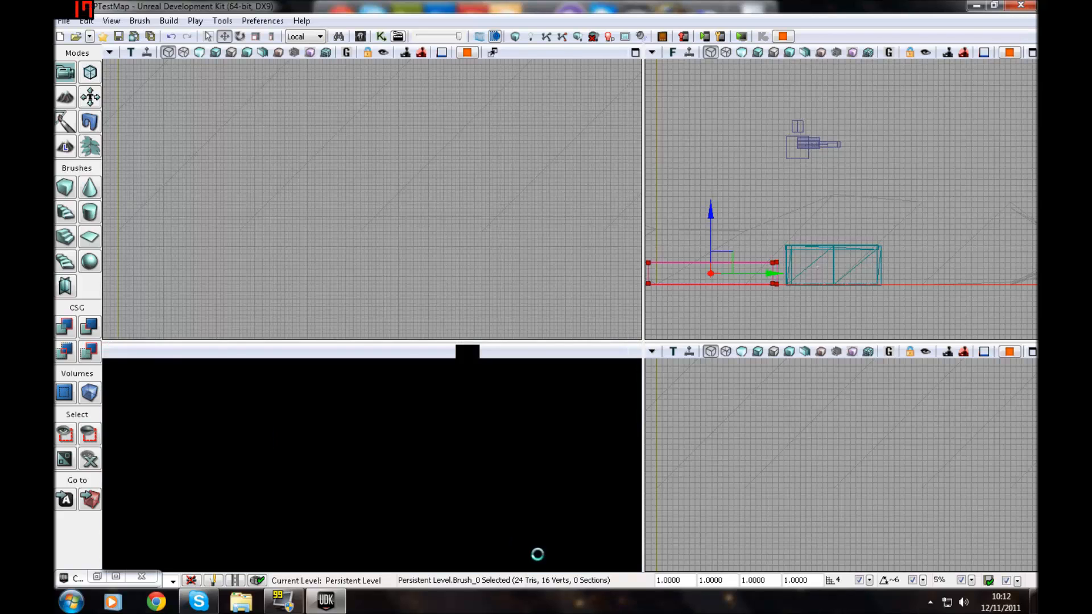
Shrink the room-sized builder brush and rebuild it as a solid 256 x 256 x 256 cube with Hollow turned off.
{"action": "mouse_move", "coordinate": [371, 464]}
{"action": "right_mouse_down"}
{"action": "mouse_move", "coordinate": [371, 444]}
{"action": "mouse_move", "coordinate": [372, 464]}
{"action": "mouse_move", "coordinate": [336, 455]}
{"action": "right_mouse_up"}
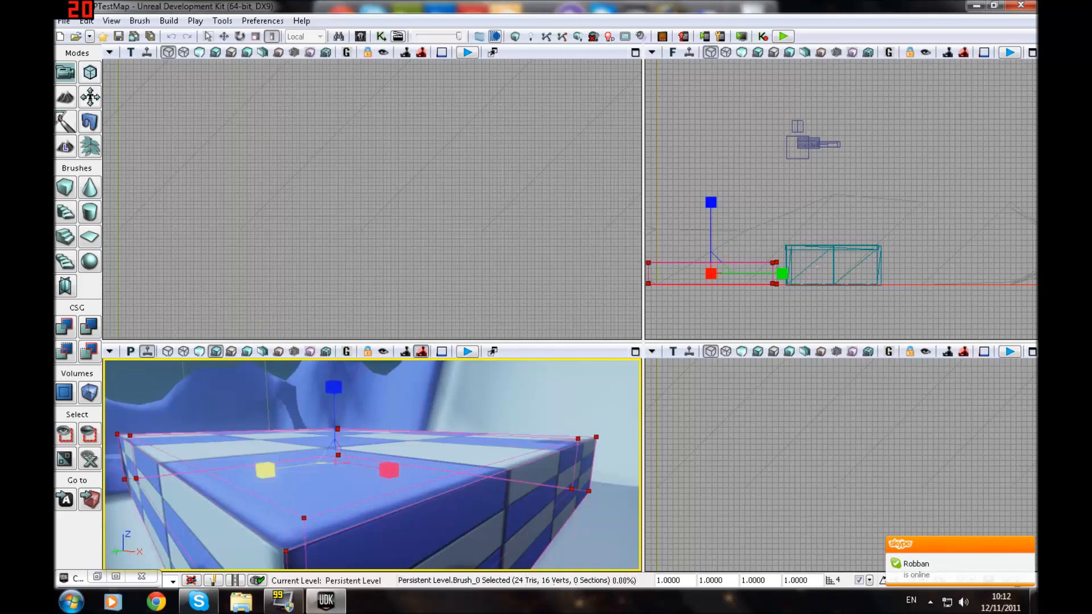
{"action": "left_click_drag", "start_coordinate": [265, 471], "coordinate": [319, 463]}
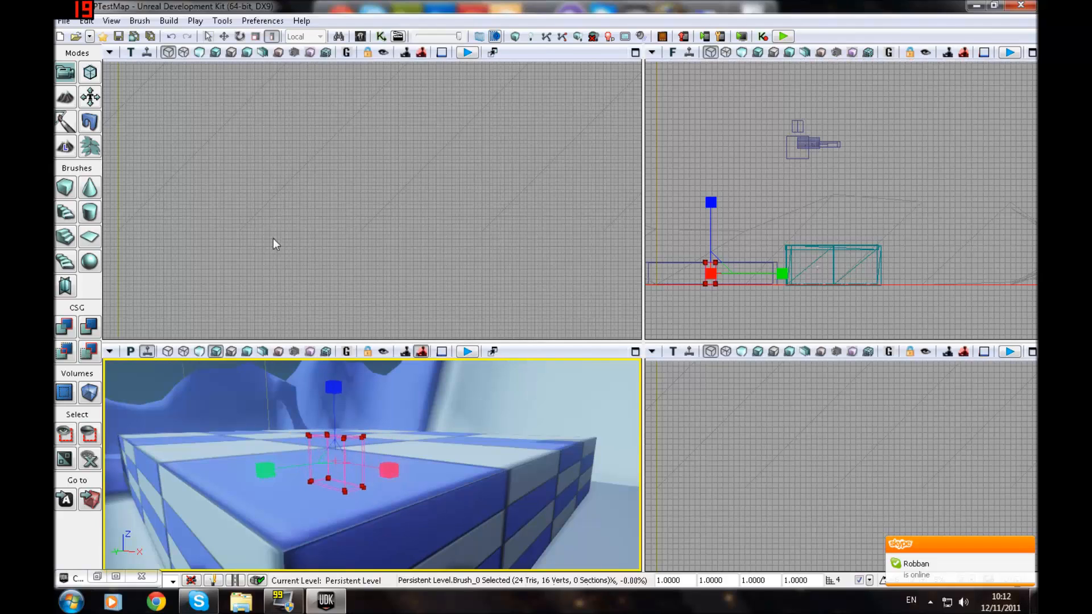
{"action": "right_click", "coordinate": [65, 191]}
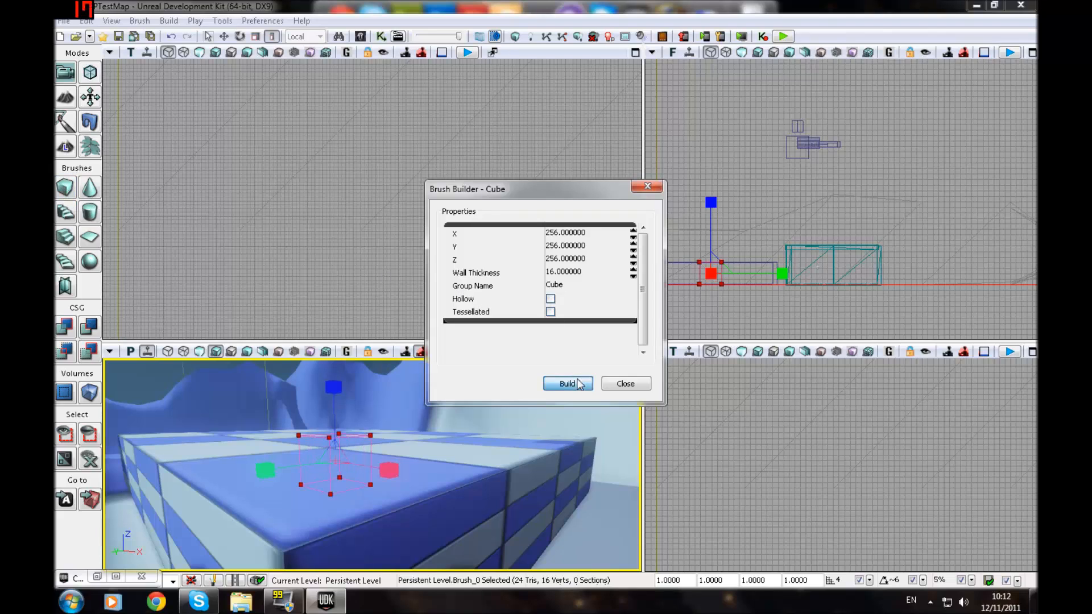
{"action": "left_click", "coordinate": [620, 385]}
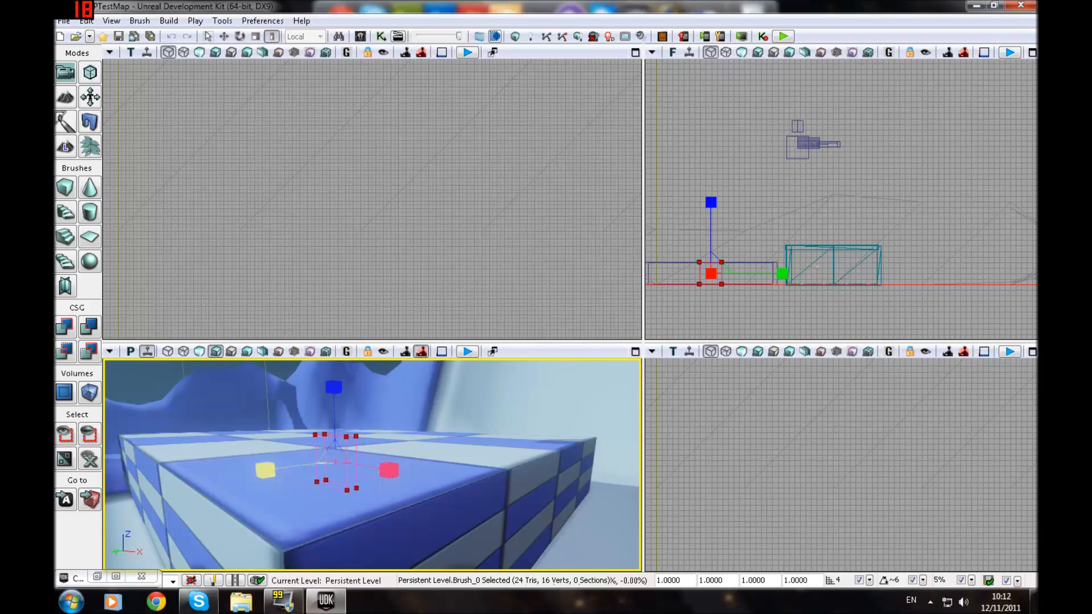
Move the narrowed cube brush along the Y axis into the room's side wall facing the curved staircase.
{"action": "left_click", "coordinate": [224, 36]}
{"action": "scroll", "coordinate": [285, 279], "scroll_direction": "down", "scroll_amount": 8}
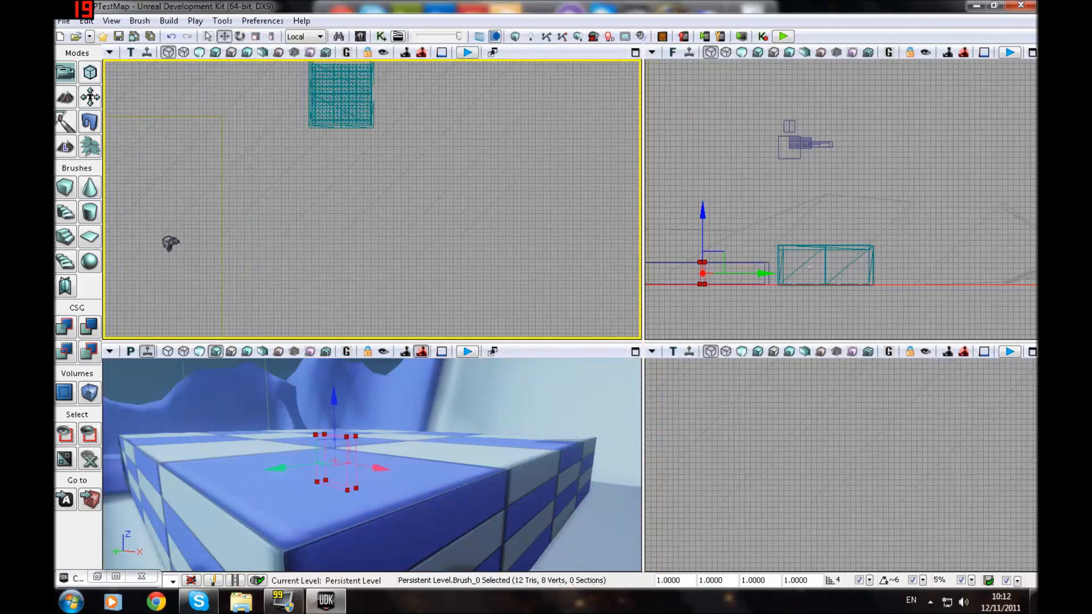
{"action": "left_click_drag", "start_coordinate": [405, 292], "coordinate": [423, 328]}
{"action": "left_click_drag", "start_coordinate": [392, 156], "coordinate": [408, 159]}
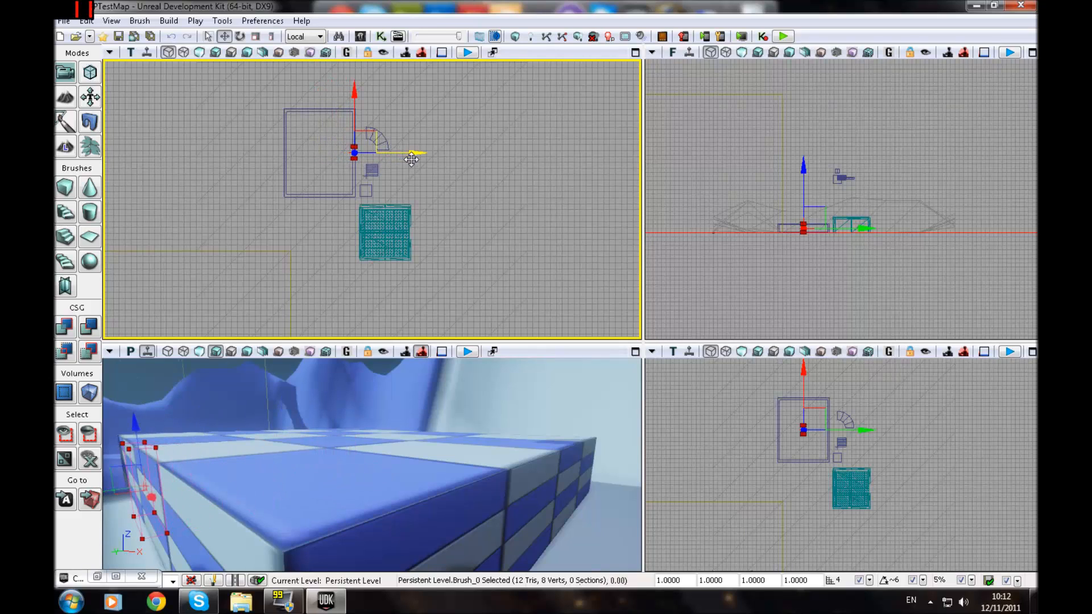
{"action": "mouse_move", "coordinate": [372, 432]}
{"action": "left_mouse_down"}
{"action": "mouse_move", "coordinate": [347, 449]}
{"action": "mouse_move", "coordinate": [296, 438]}
{"action": "left_mouse_up"}
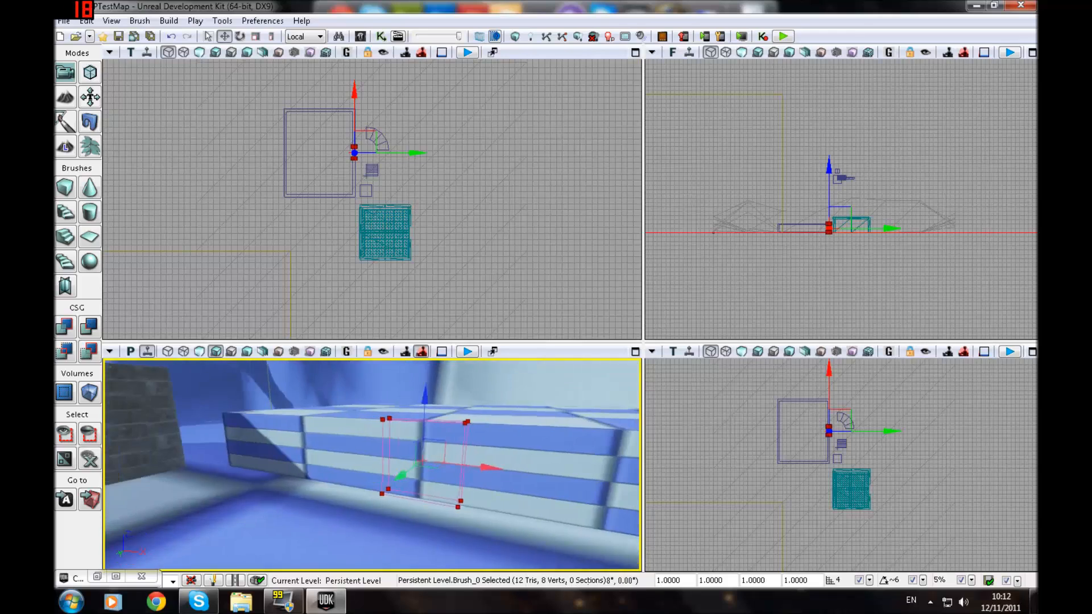
{"action": "right_click_drag", "start_coordinate": [296, 438], "coordinate": [396, 421]}
Cut a doorway through the room's side wall with CSG Subtract, shifting the brush slightly inward and subtracting again.
{"action": "left_click", "coordinate": [89, 332]}
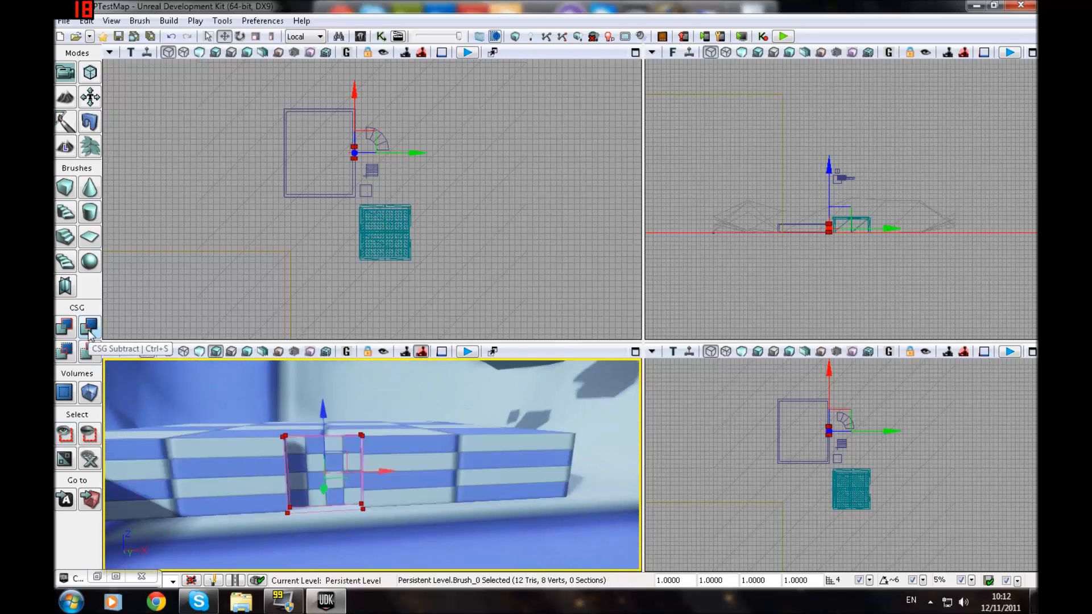
{"action": "right_click_drag", "start_coordinate": [372, 464], "coordinate": [156, 465]}
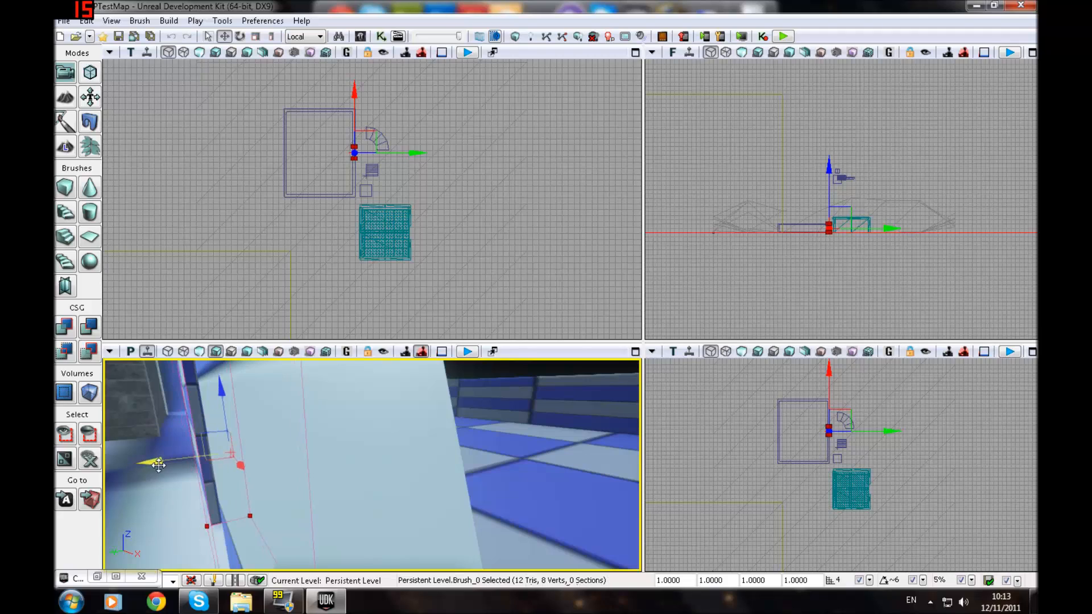
{"action": "left_click", "coordinate": [89, 326]}
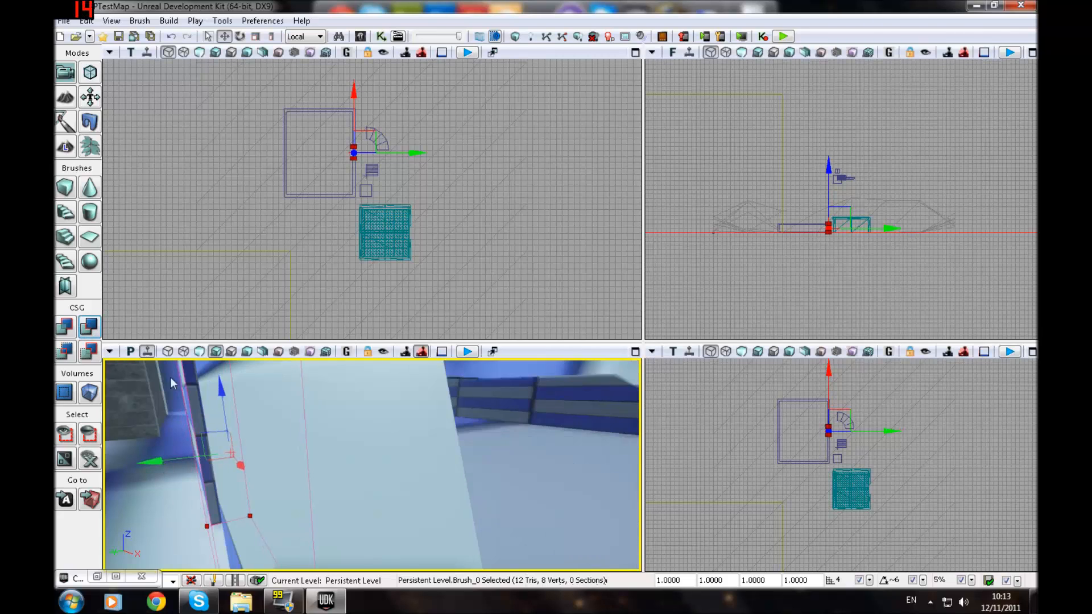
{"action": "right_click_drag", "start_coordinate": [318, 464], "coordinate": [455, 363]}
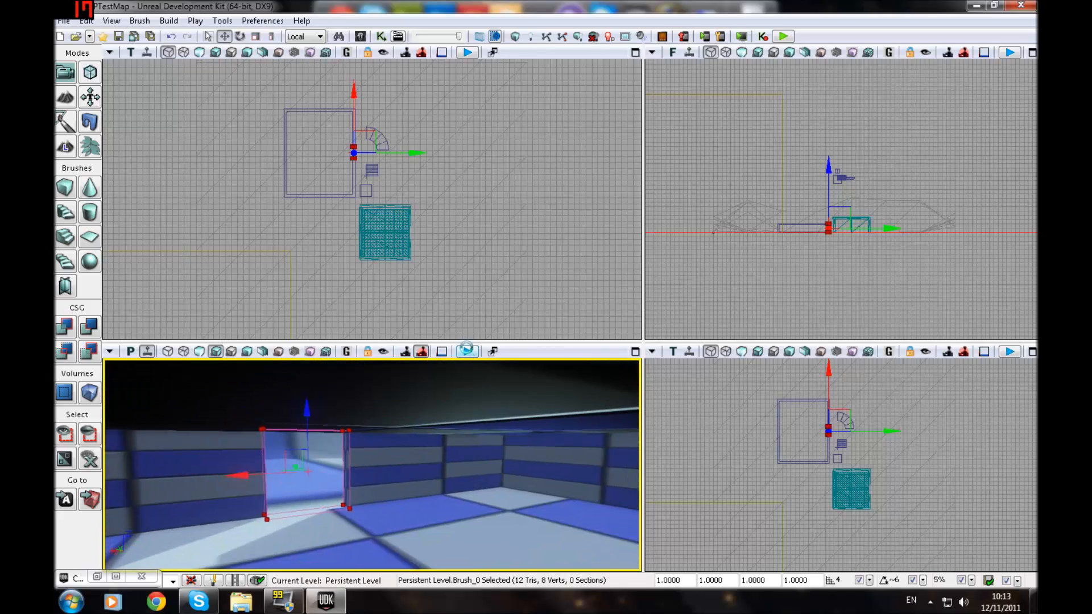
Playtest the level from inside the room, walking out past the brick building and back to the doorway.
{"action": "left_click", "coordinate": [466, 351]}
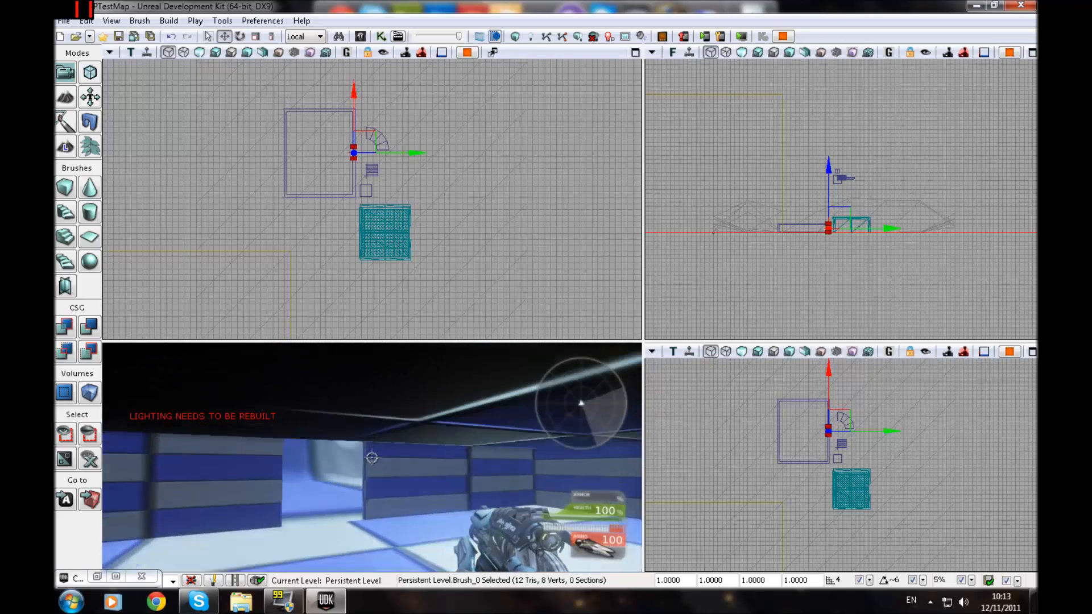
{"action": "key", "text": "w"}
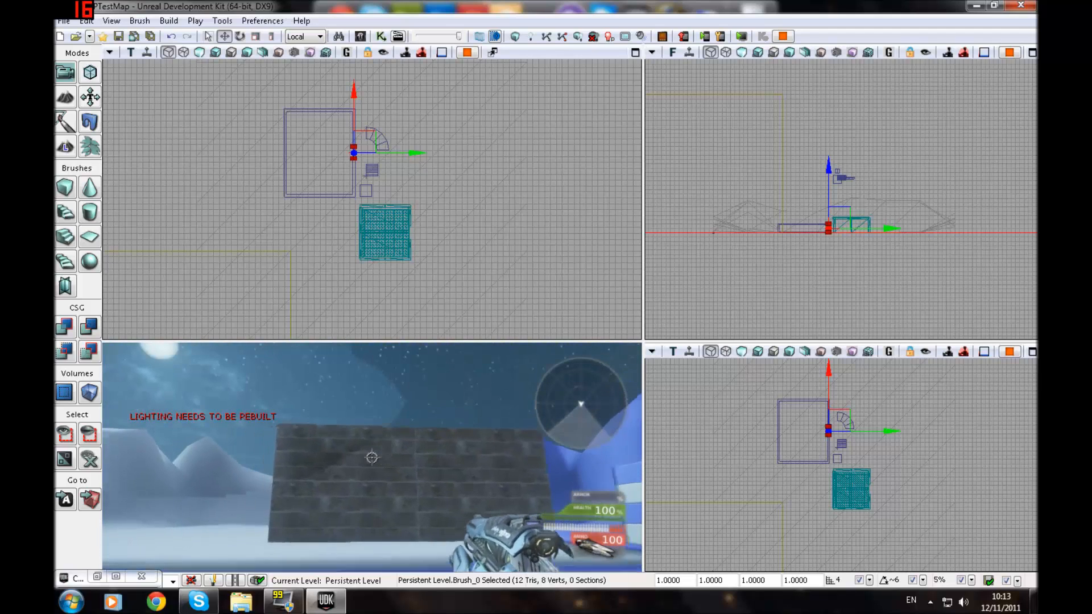
{"action": "key", "text": "w"}
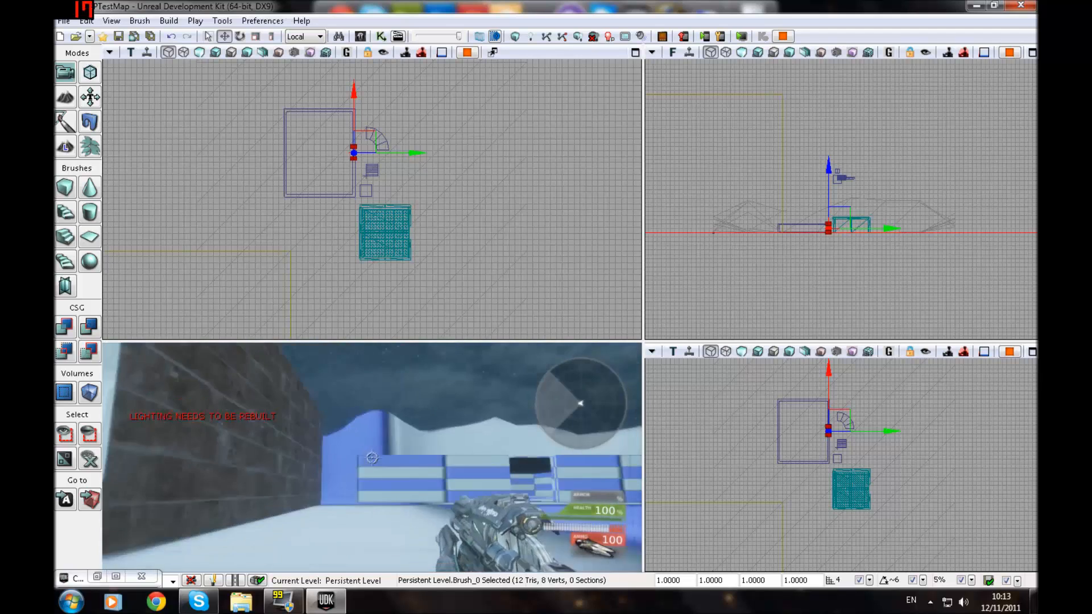
{"action": "key", "text": "w"}
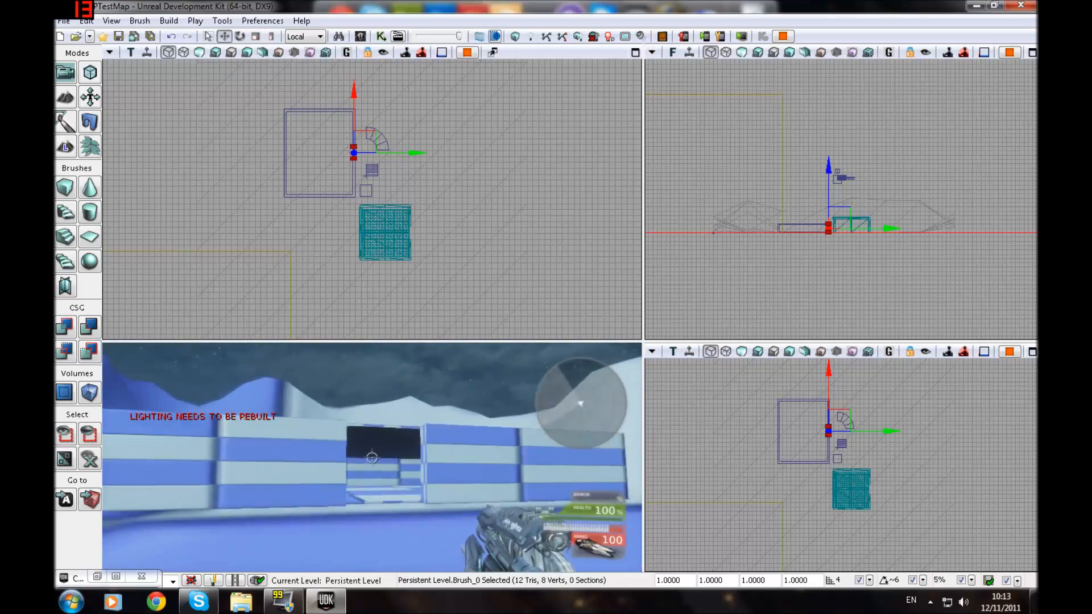
{"action": "key", "text": "w"}
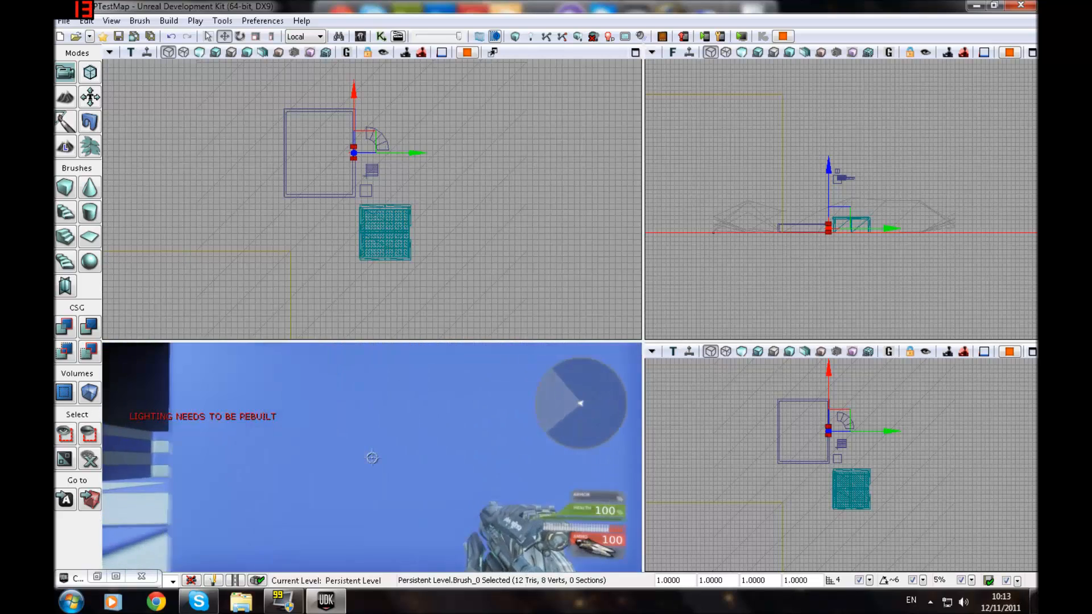